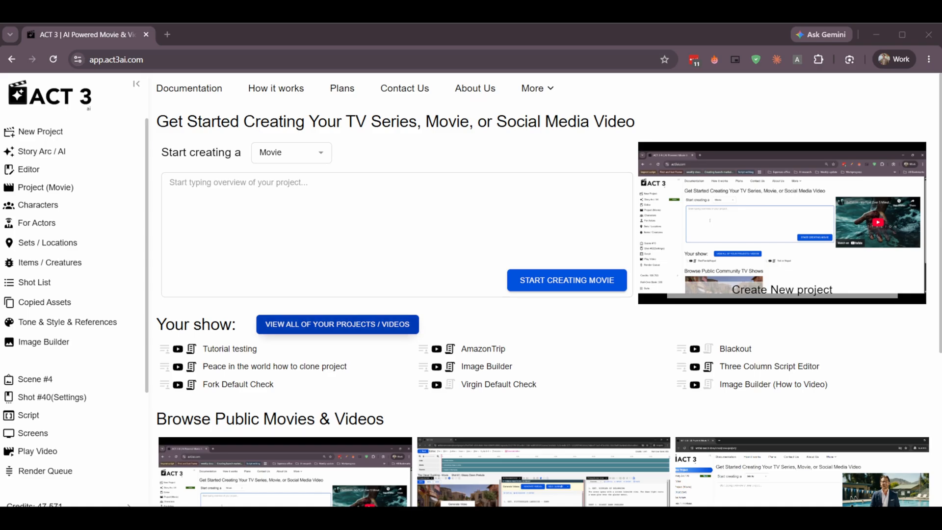
Open the AmazonTrip project from the list of all projects and select the Canopy Trek shot on its timeline.
left_click(372, 325)
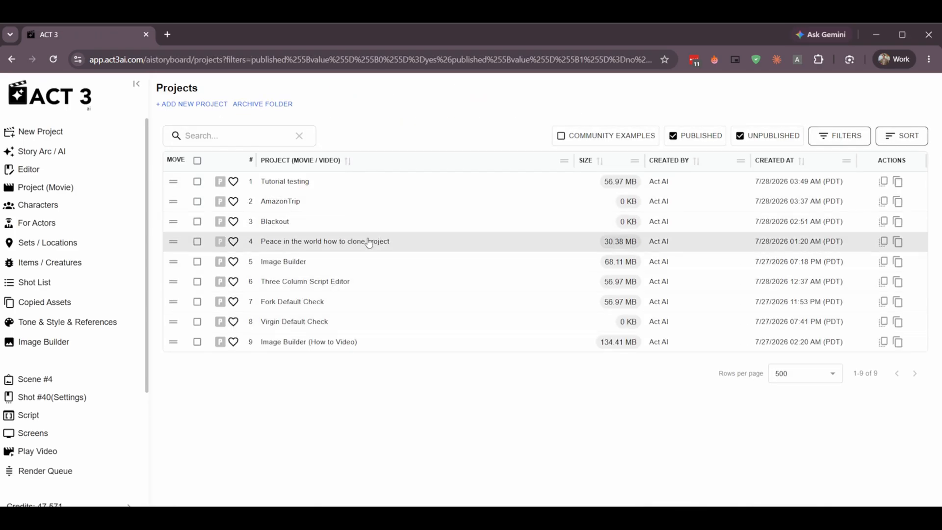
left_click(348, 202)
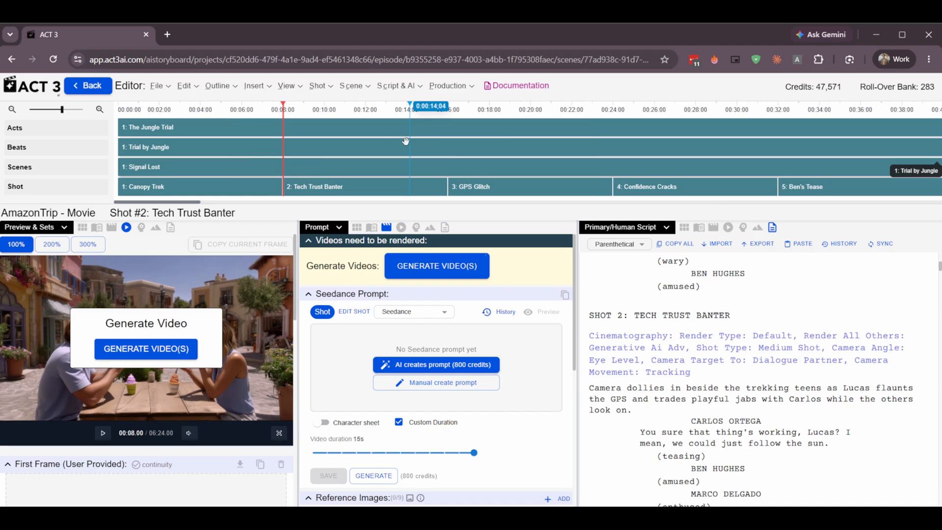
left_click(217, 188)
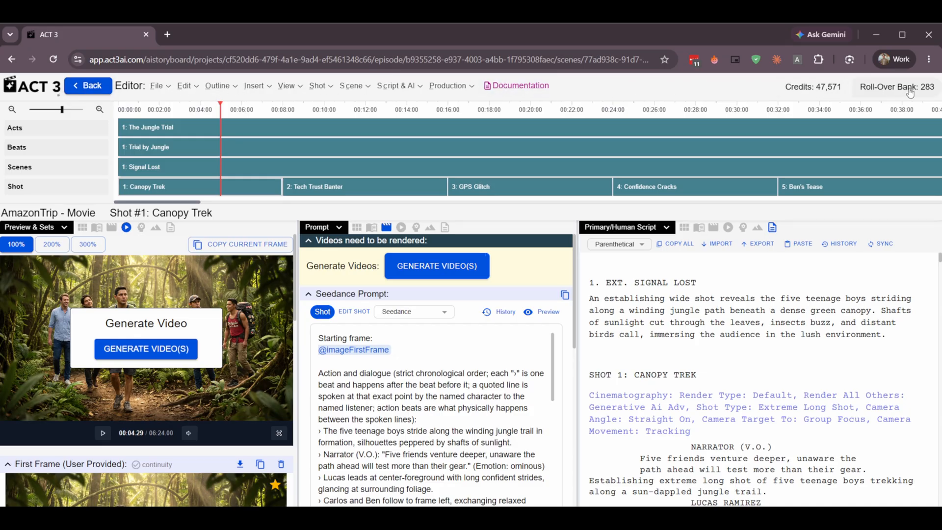
Look over the project's import, script export and project details commands.
left_click(164, 89)
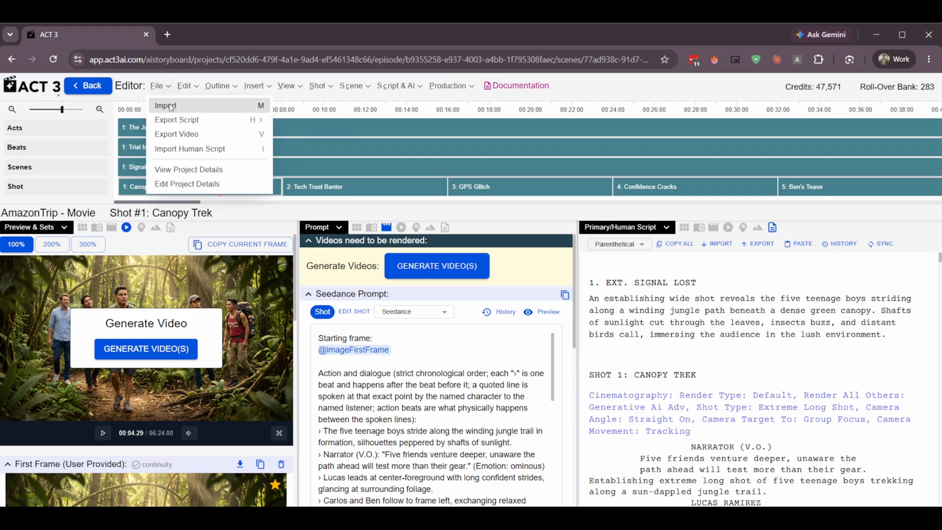
mouse_move(176, 122)
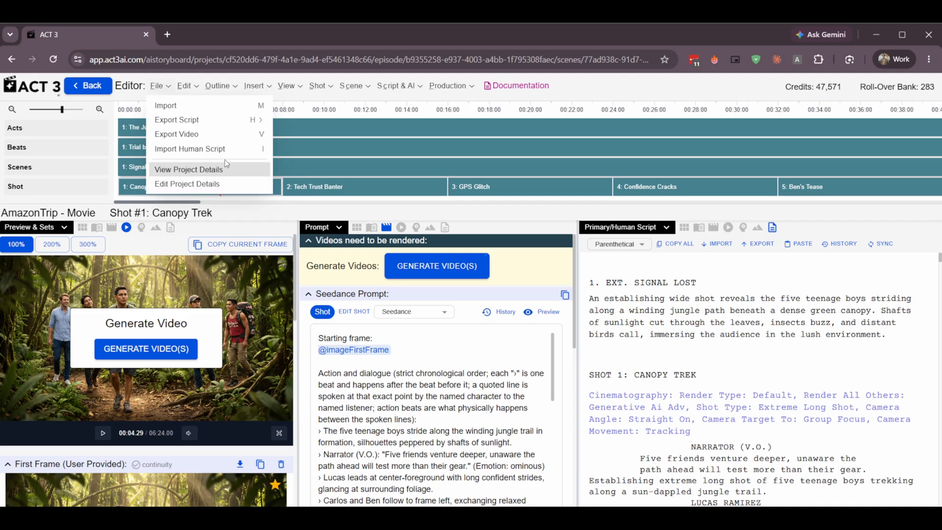
Bring up set editing for the Canopy Trek shot and review its Dense Jungle Set, storyboard and end frame sections.
left_click(198, 88)
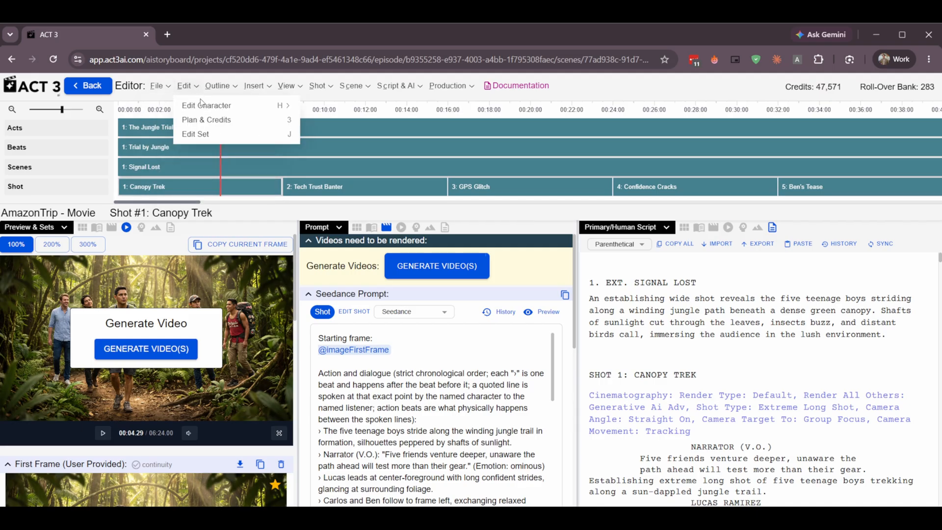
mouse_move(204, 108)
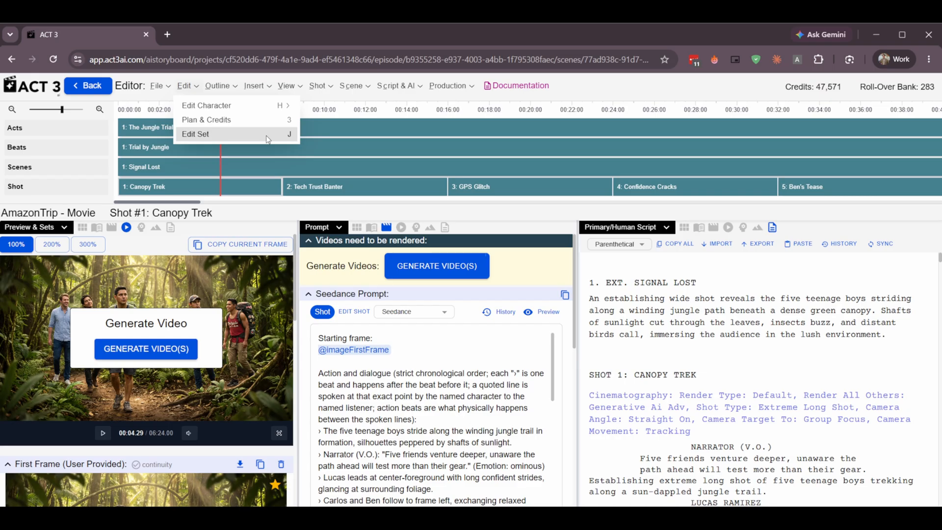
left_click(267, 139)
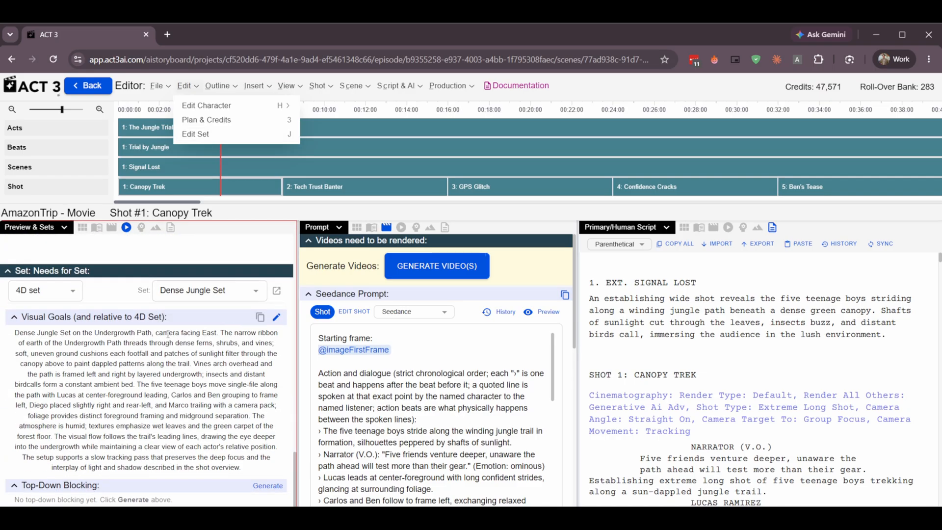
scroll(153, 369, "up", 5)
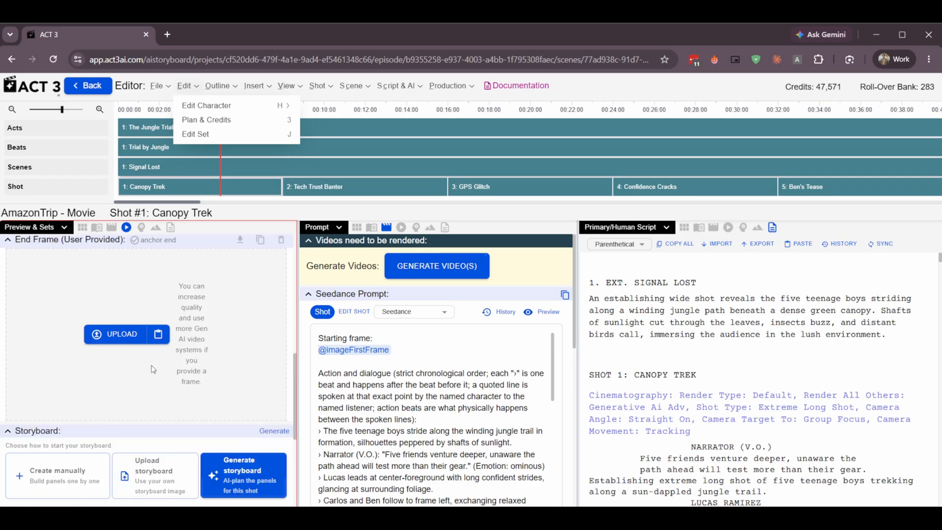
scroll(153, 368, "up", 3)
scroll(155, 368, "down", 8)
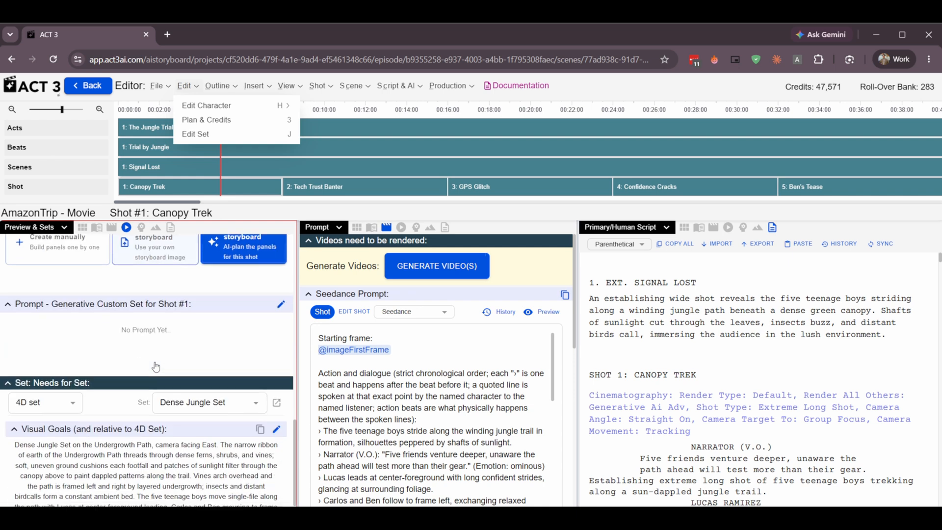
scroll(156, 366, "down", 2)
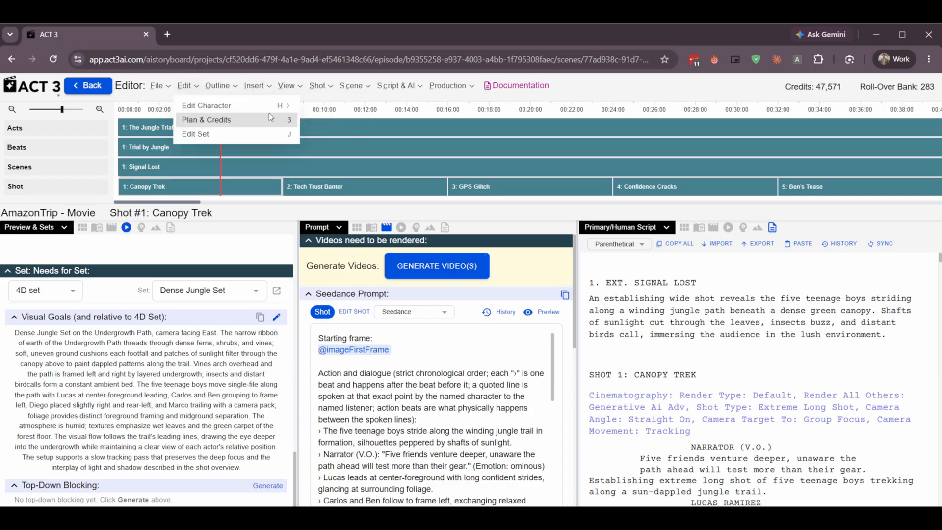
Hide the Acts row in the timeline outline and show it again.
mouse_move(245, 85)
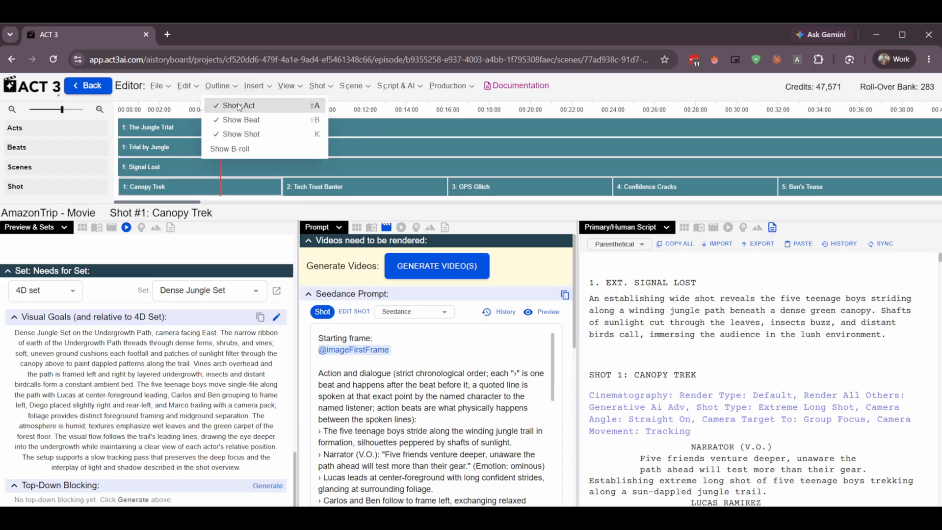
left_click(228, 105)
mouse_move(217, 87)
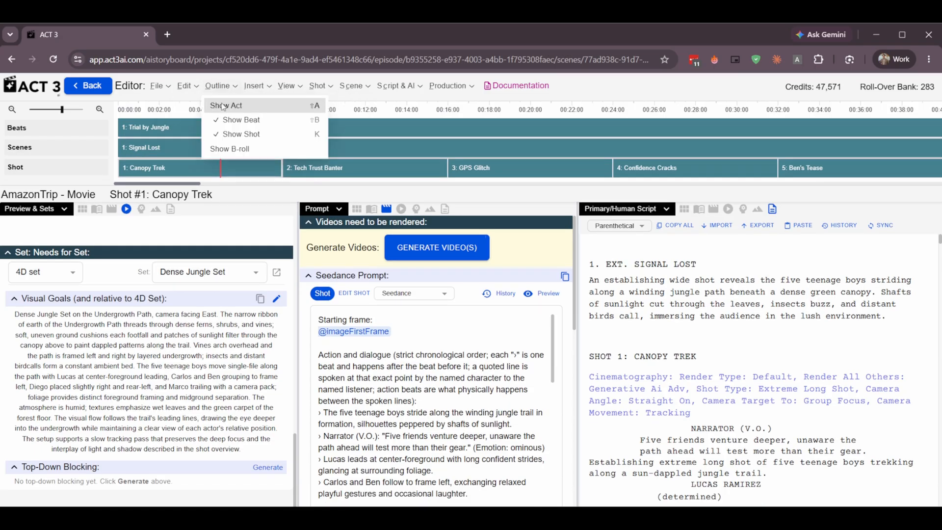
left_click(223, 105)
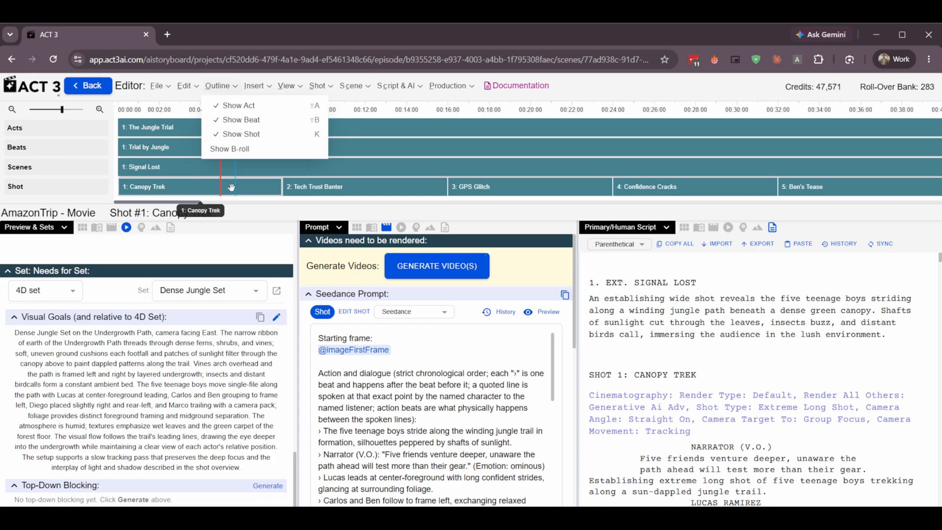
Turn on the B-roll display for the timeline outline and turn it off again.
left_click(245, 149)
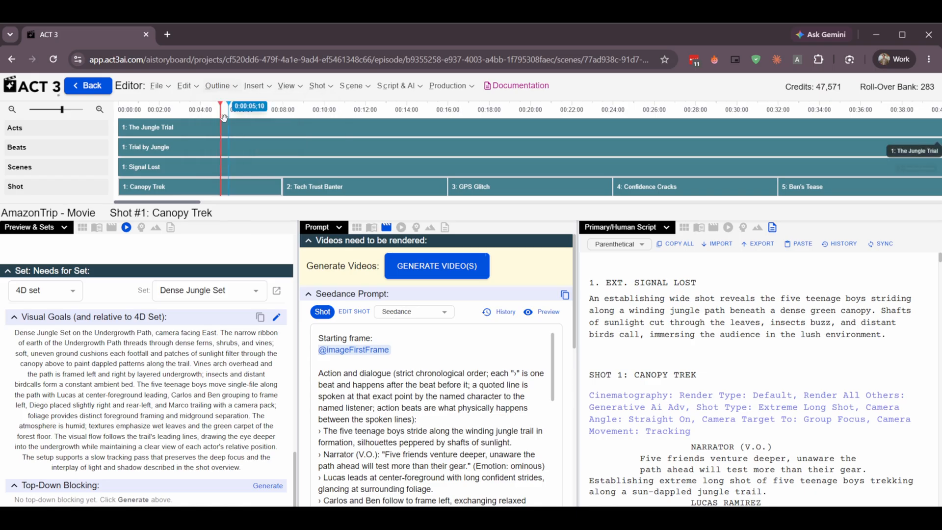
left_click(231, 87)
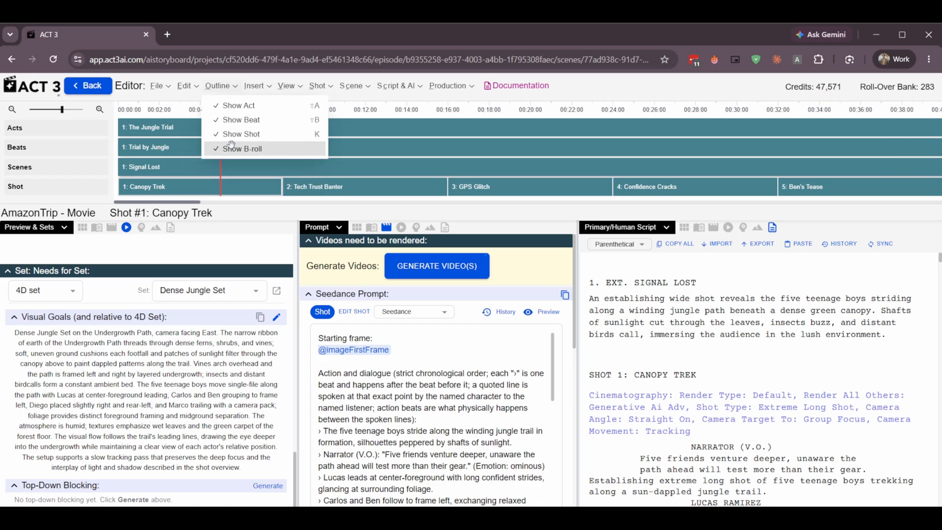
left_click(232, 148)
left_click(236, 88)
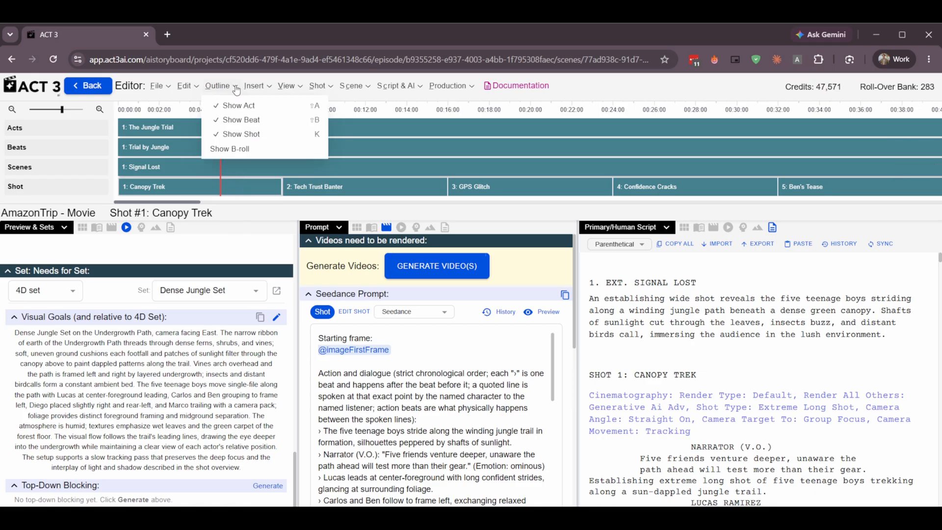
Start adding a new act to the outline and cancel the untitled entry.
left_click(266, 94)
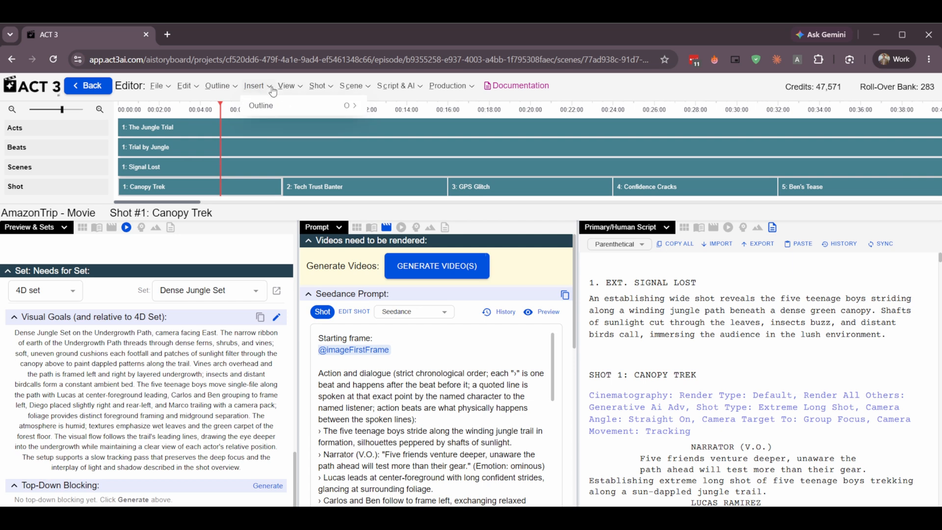
left_click(274, 91)
mouse_move(283, 107)
mouse_move(261, 91)
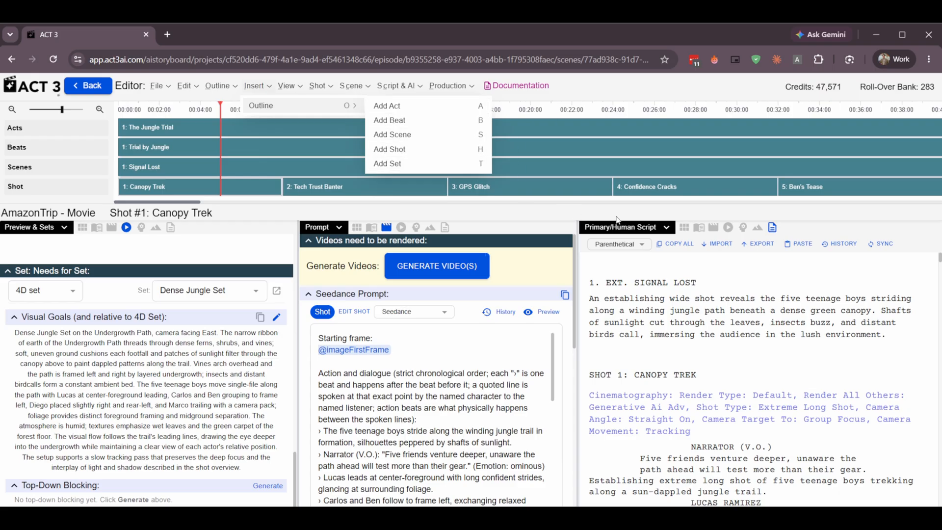
left_click(407, 113)
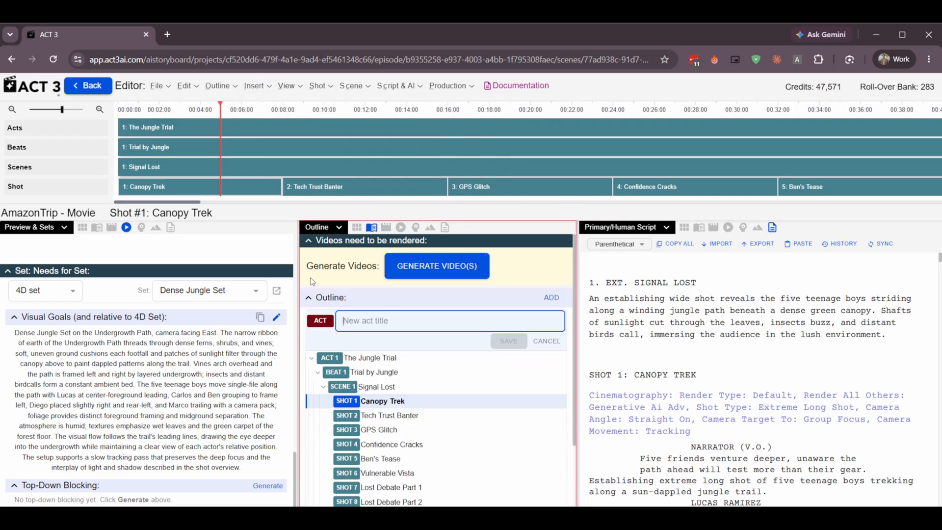
left_click(328, 229)
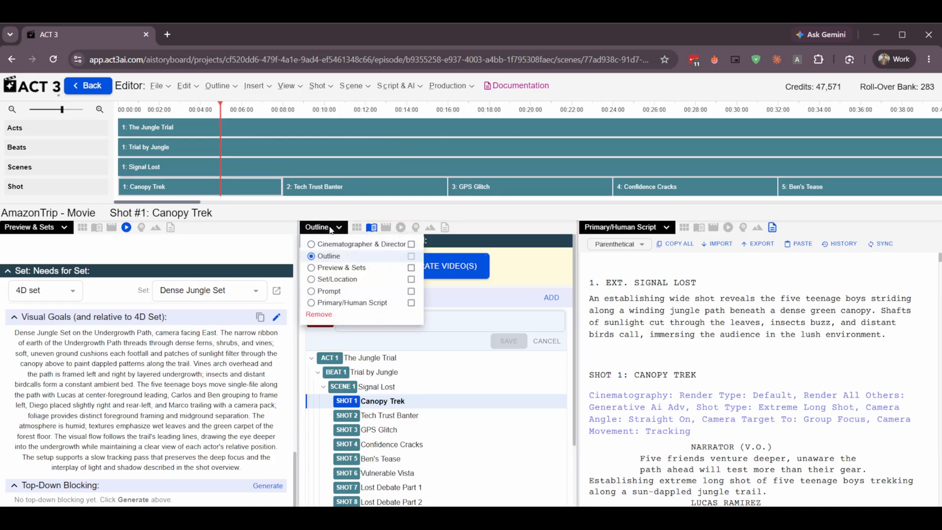
left_click(466, 337)
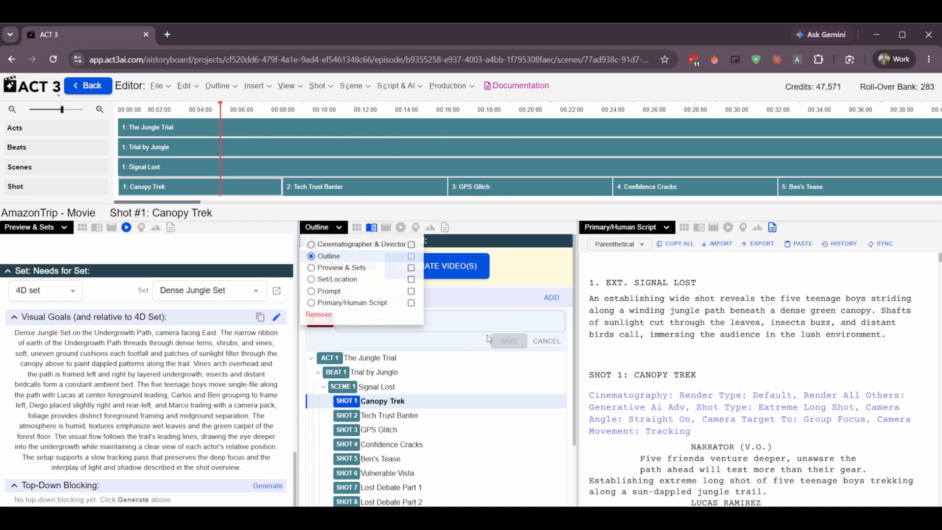
left_click(544, 342)
Turn off the cinematography display in the script and turn it back on.
left_click(288, 87)
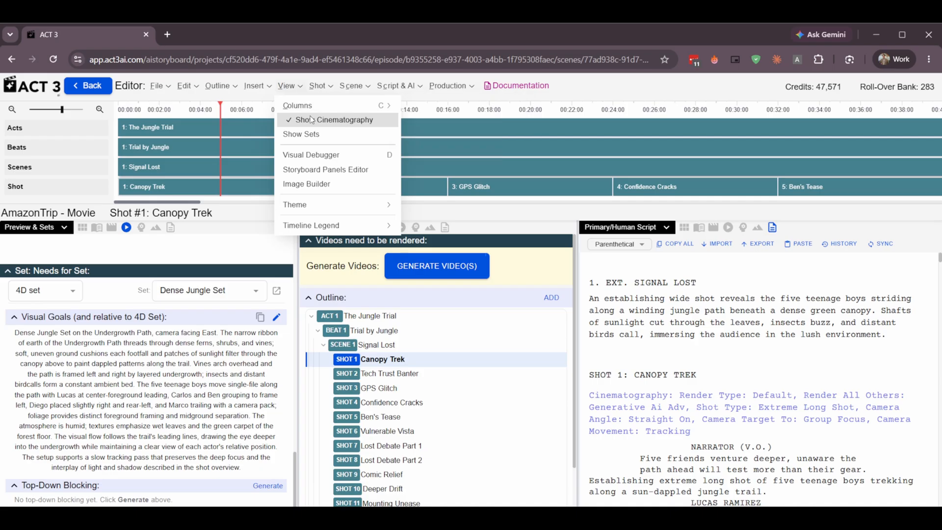
left_click(311, 120)
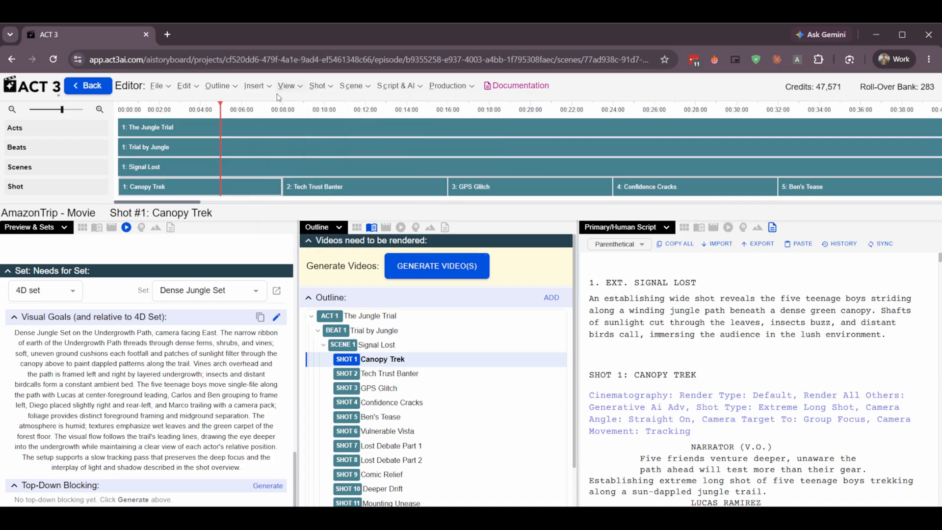
left_click(289, 87)
left_click(312, 119)
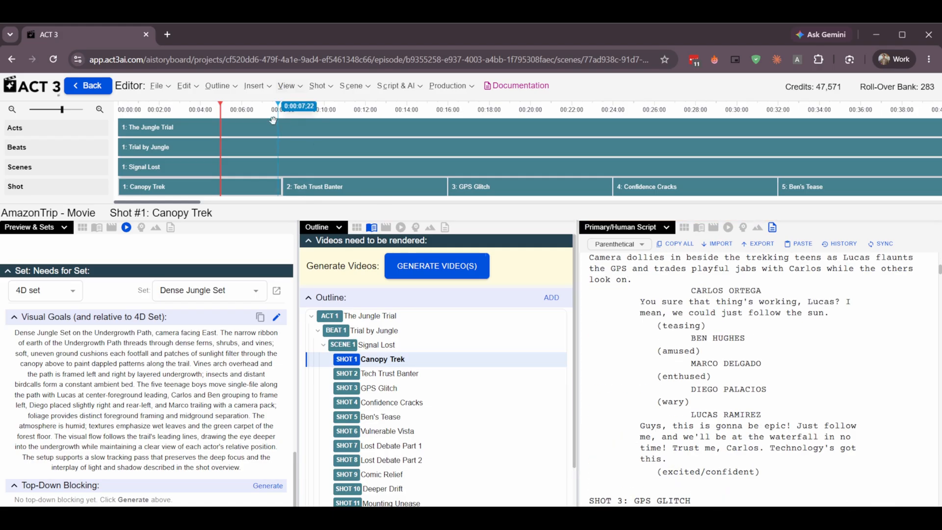
Hide the editor's 1st column and show it again.
left_click(301, 87)
mouse_move(288, 87)
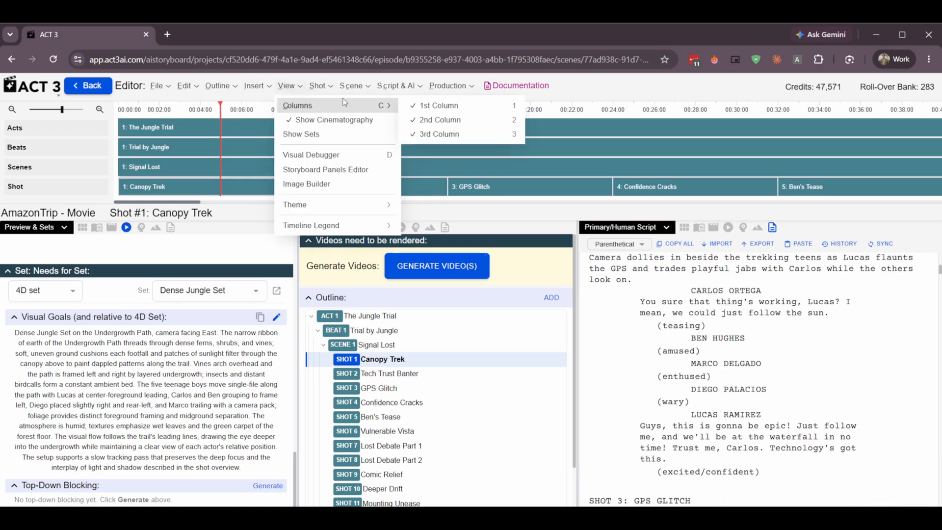
left_click(444, 112)
left_click(300, 87)
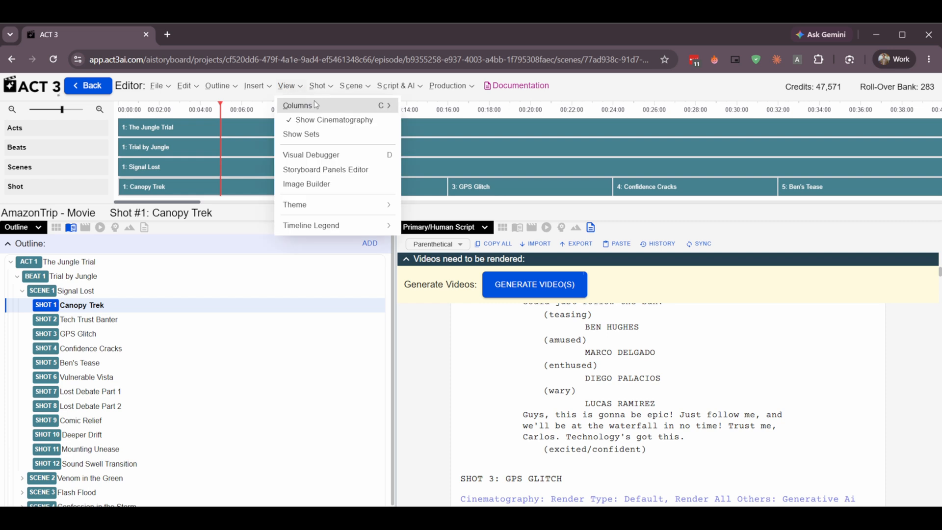
mouse_move(314, 104)
left_click(412, 105)
Set the editor's middle column to show the Prompt view.
left_click(389, 227)
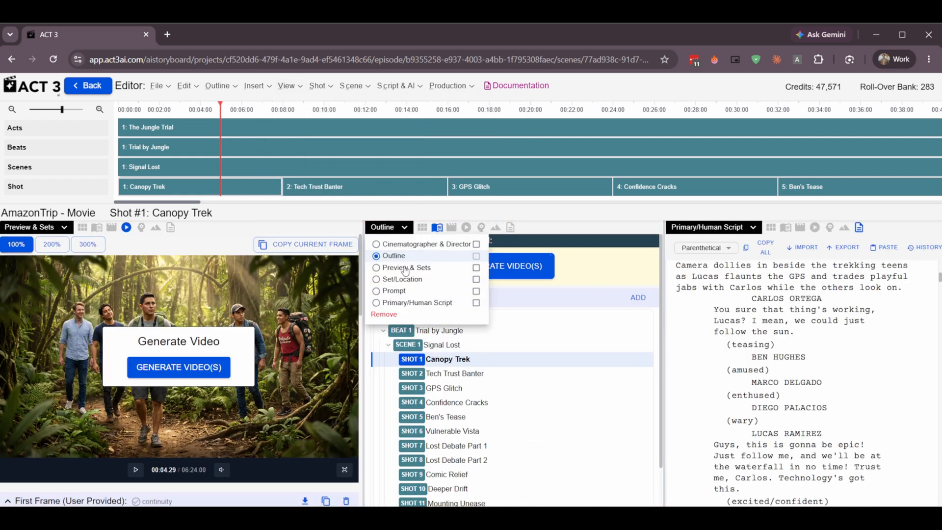
left_click(377, 291)
Examine the available editor themes and the timeline's colour legend for video status and overrides.
left_click(289, 86)
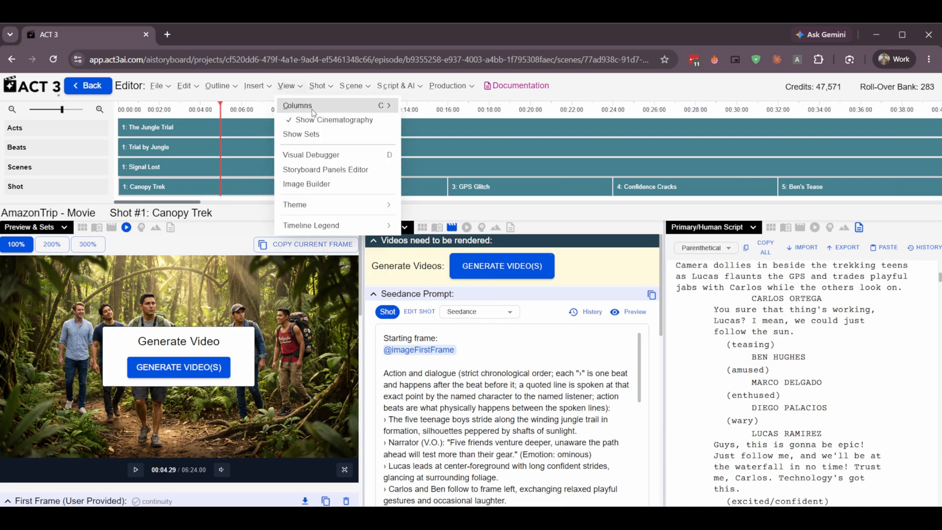
mouse_move(319, 108)
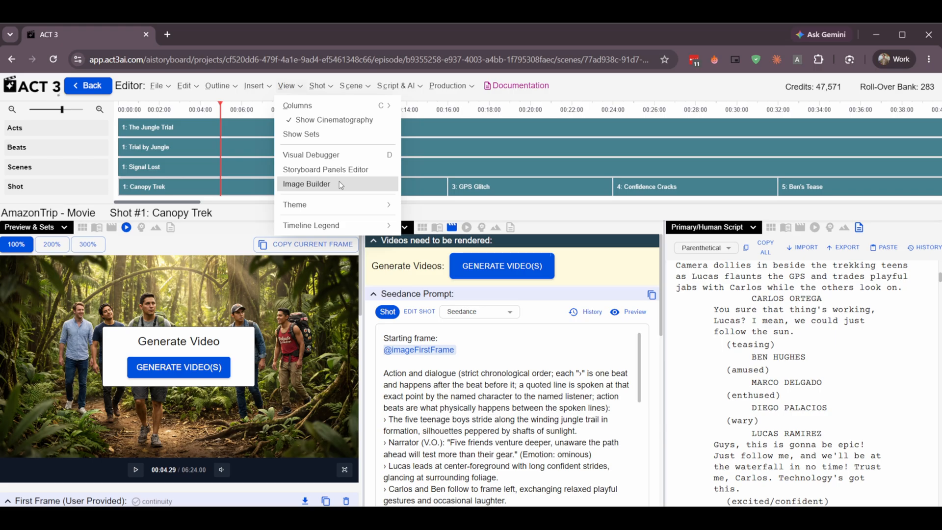
mouse_move(290, 203)
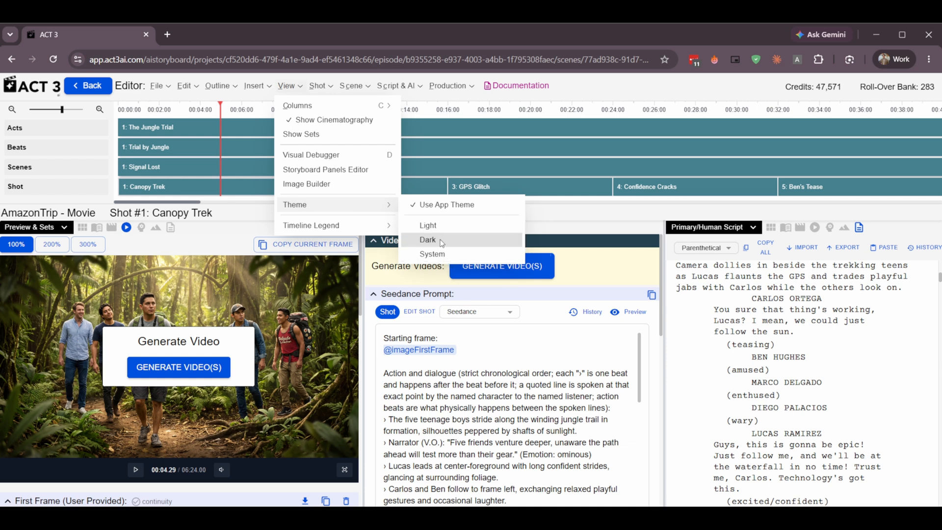
mouse_move(360, 225)
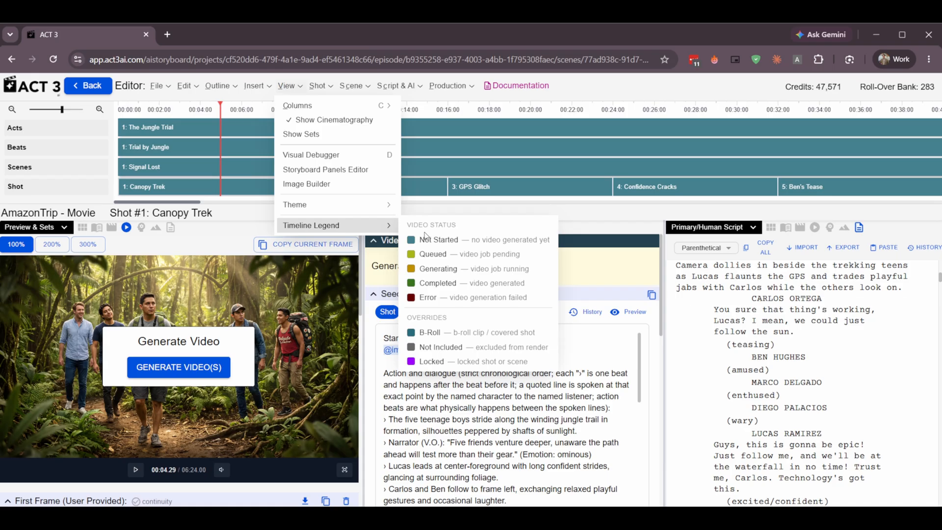
Review the commands available for the selected shot, including its voice acting and acting options.
left_click(324, 86)
left_click(324, 87)
left_click(324, 87)
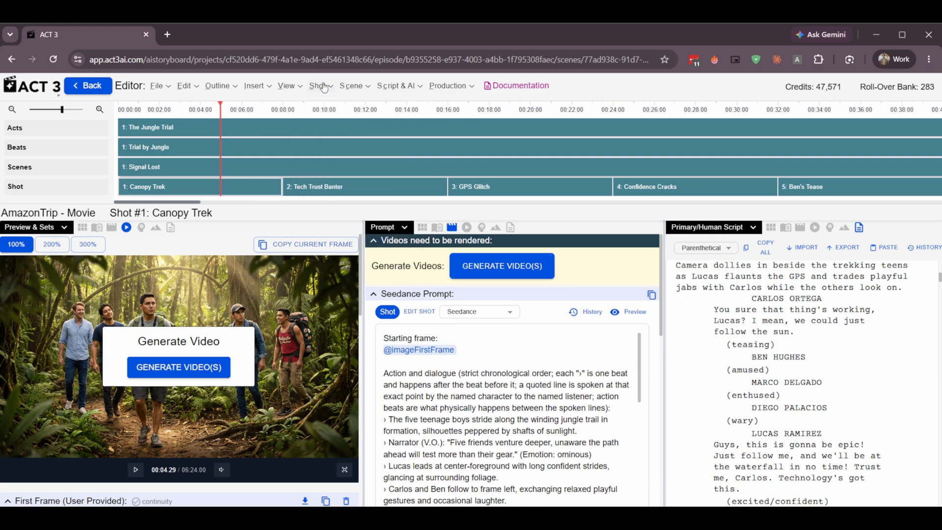
left_click(324, 87)
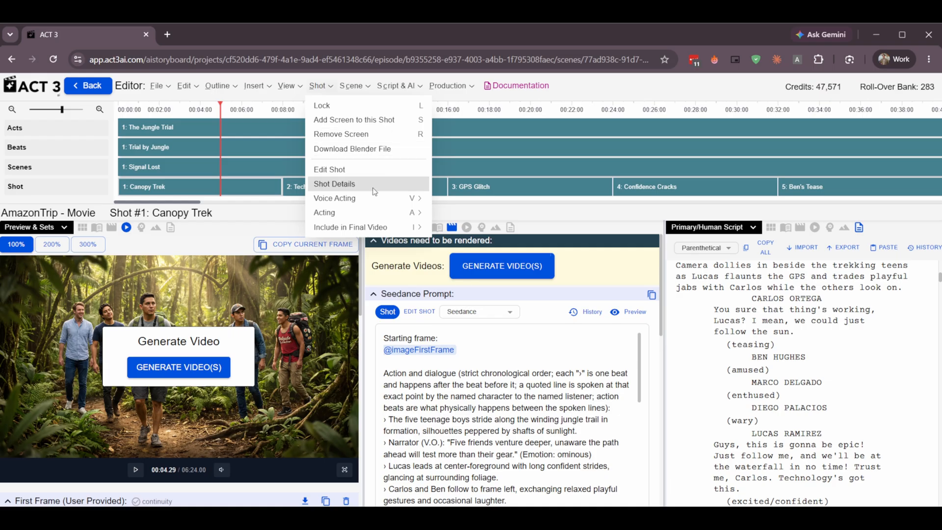
mouse_move(372, 194)
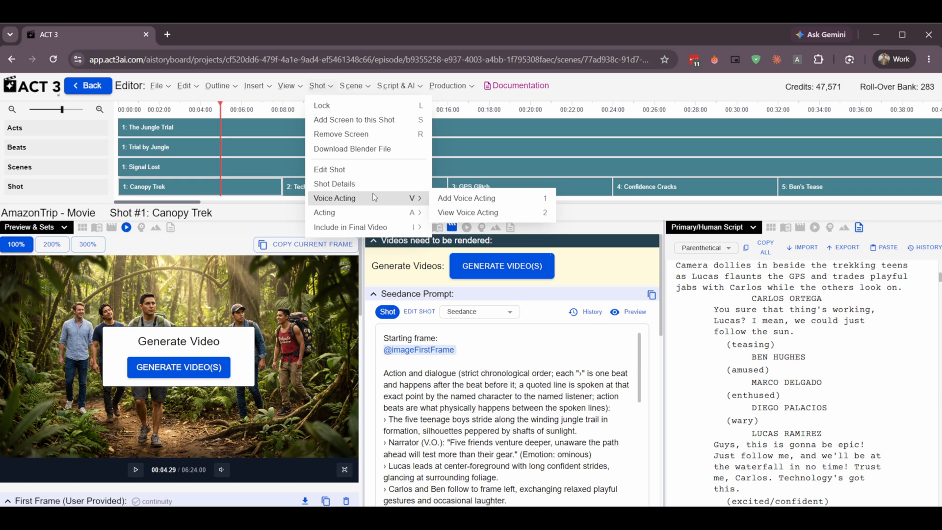
mouse_move(378, 212)
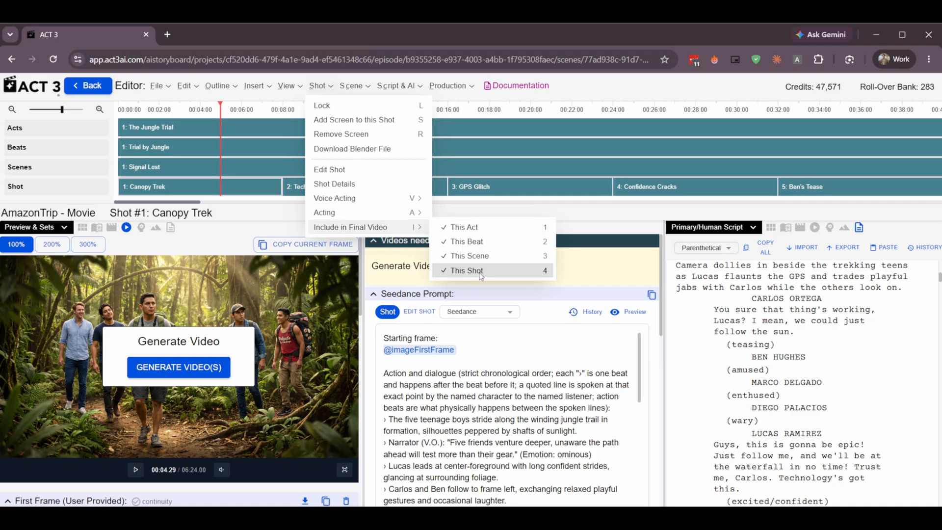
Review the commands available for scenes, Script & AI and production, including the Auto Trim and Auto Trim & Speech Replace options.
left_click(351, 85)
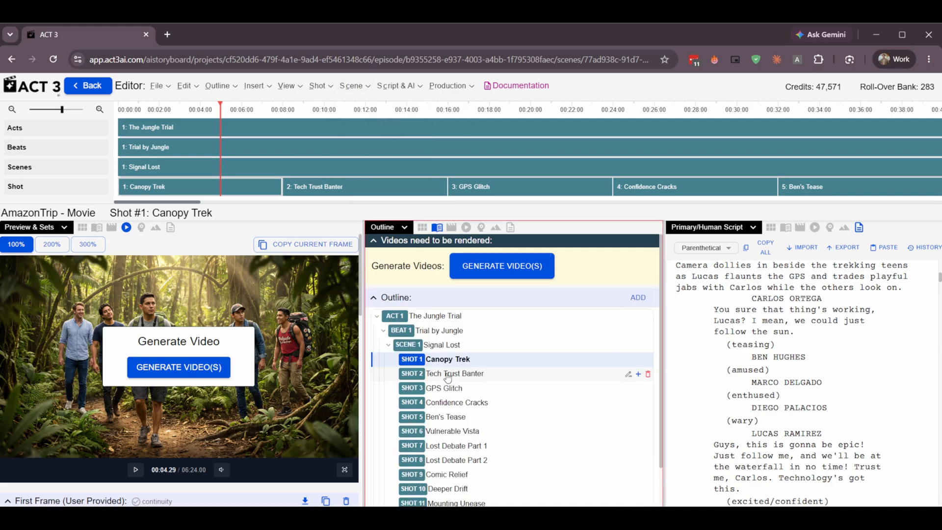
left_click(446, 375)
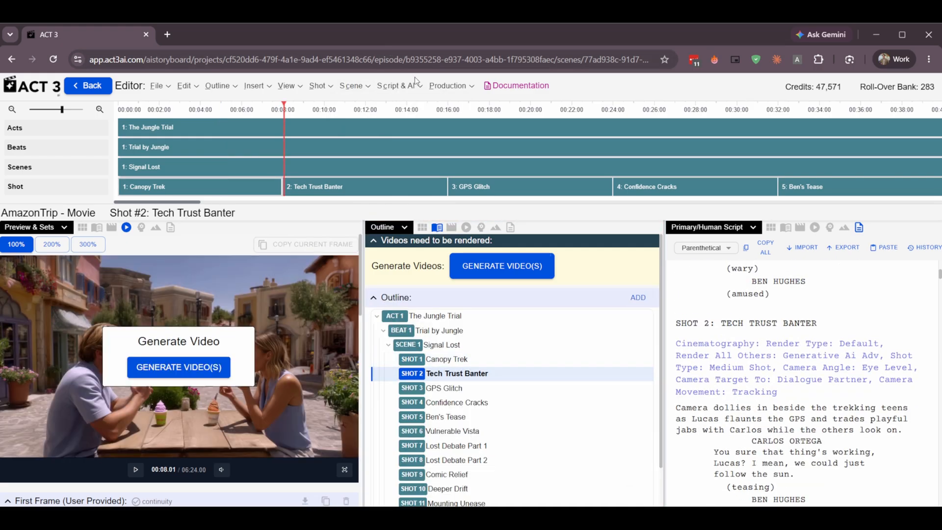
left_click(419, 88)
left_click(447, 86)
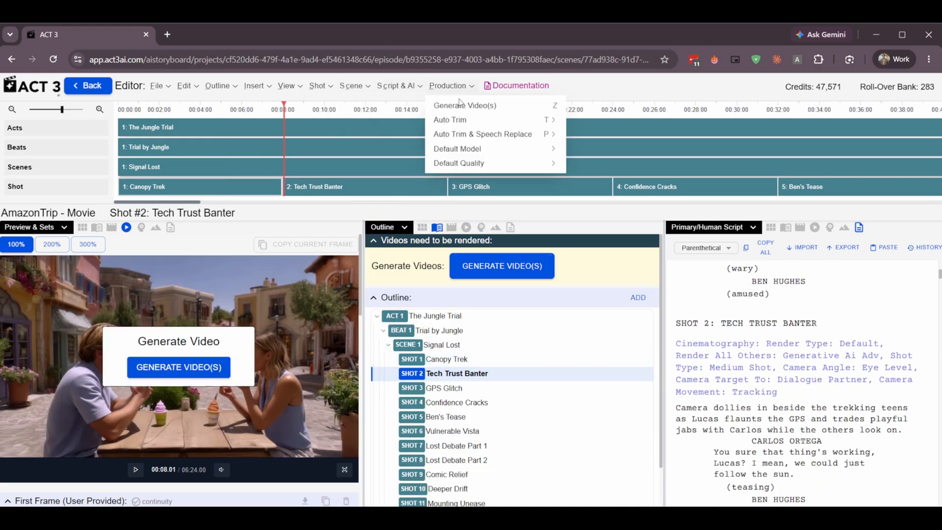
mouse_move(466, 121)
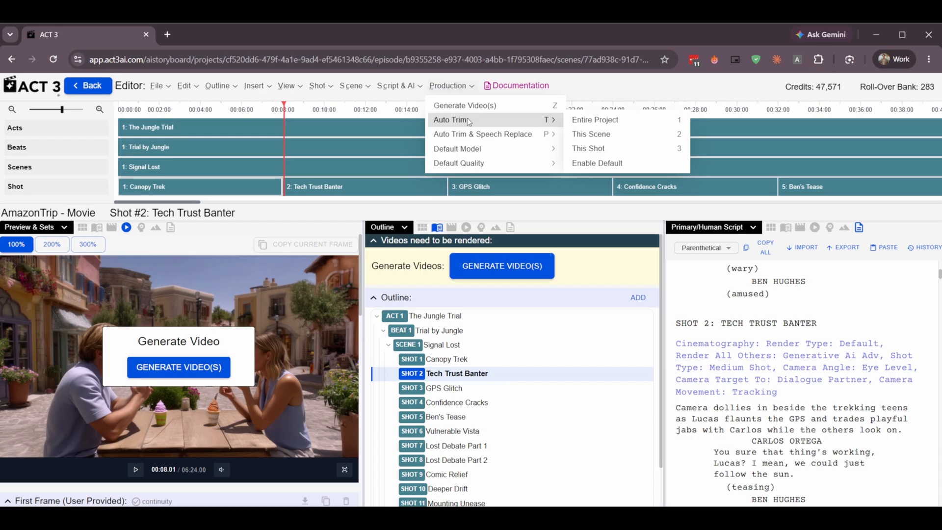
mouse_move(467, 137)
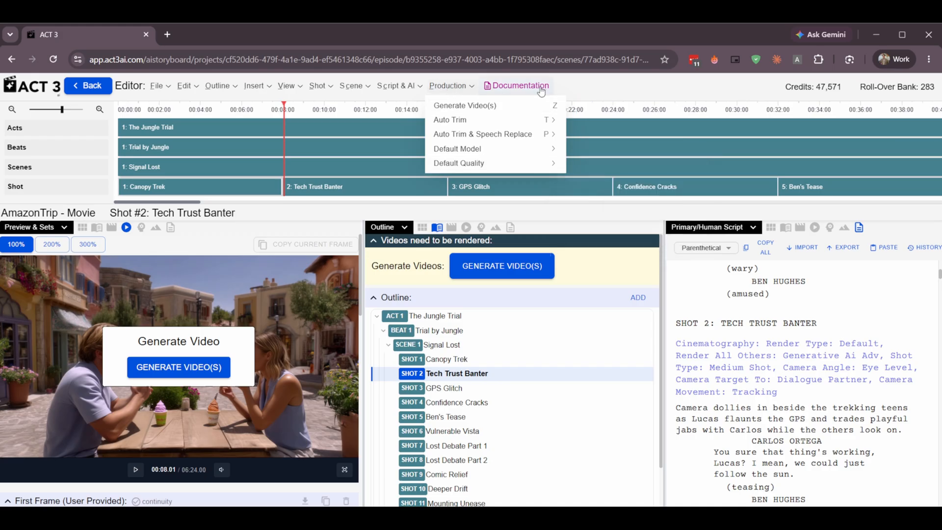
left_click(563, 92)
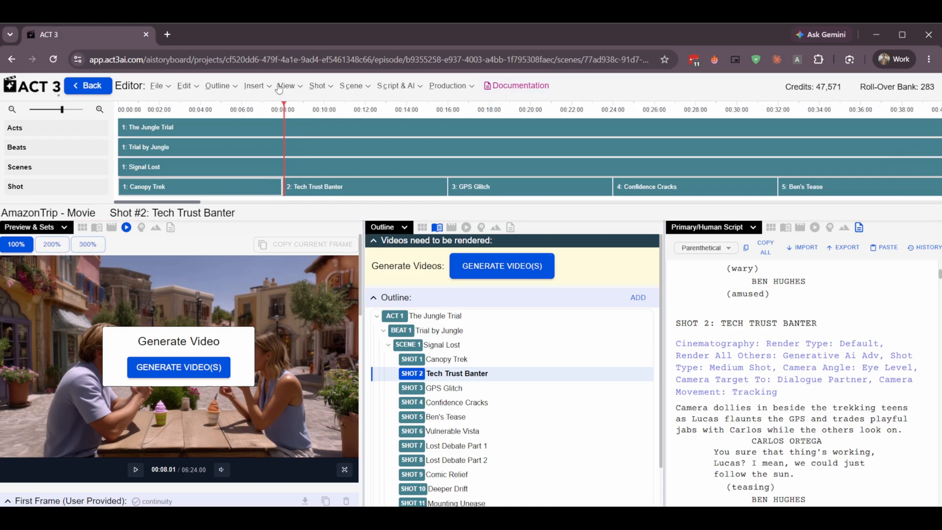
Check the view choices for the first column and set the middle column to show the Prompt view.
left_click(65, 227)
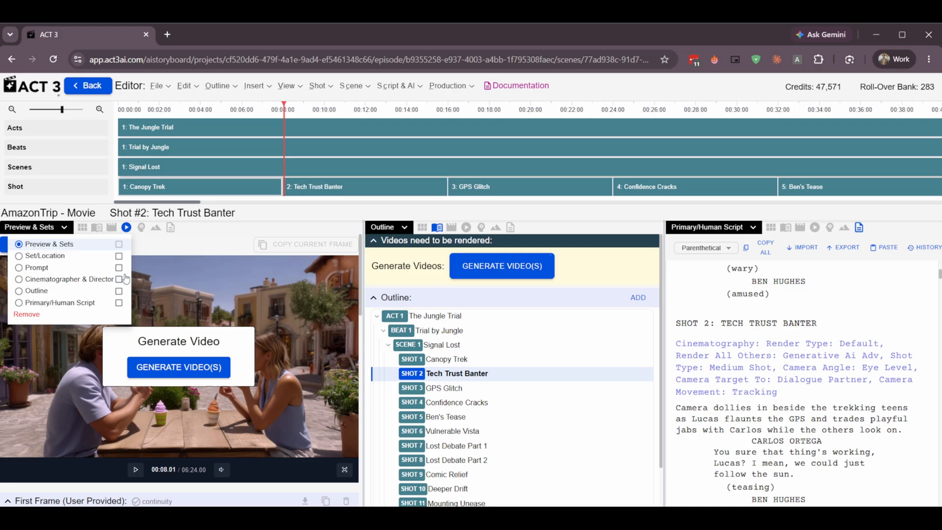
left_click(376, 228)
left_click(383, 229)
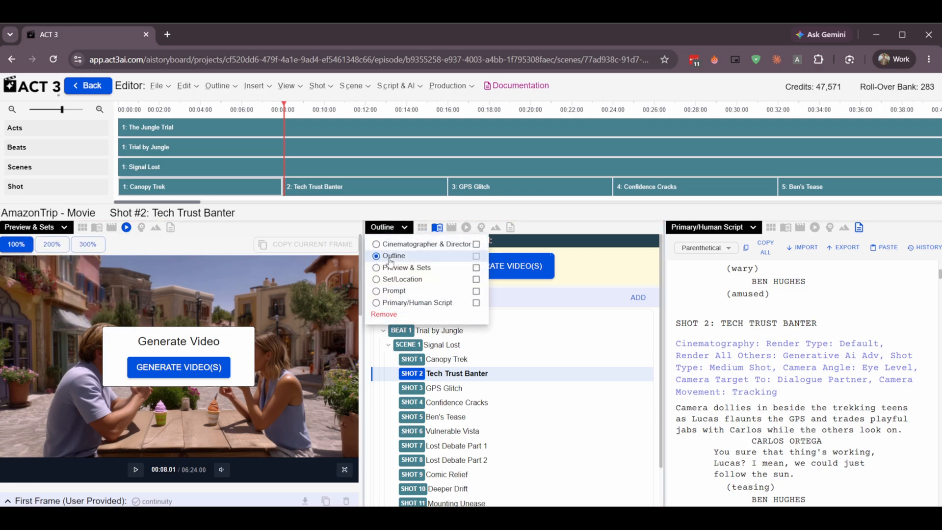
left_click(377, 293)
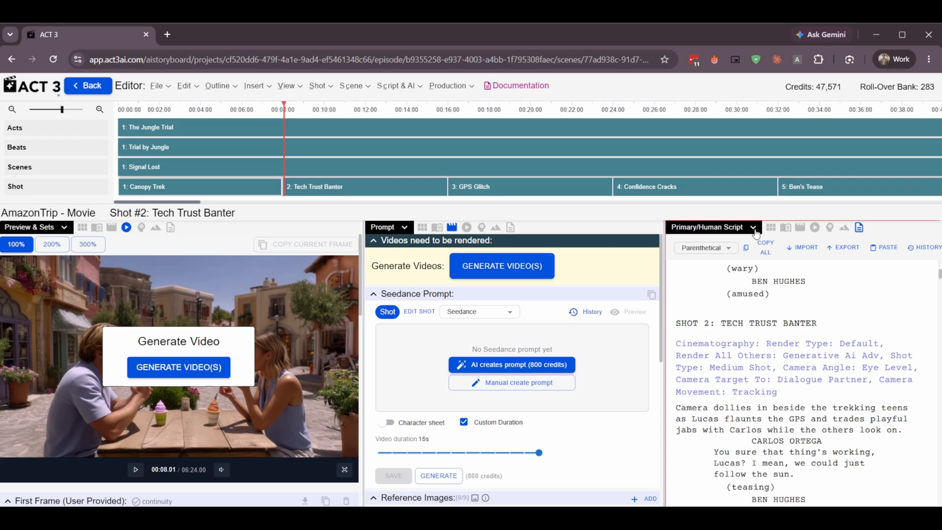
Examine the Preview & Sets column for the Tech Trust Banter shot, from the frame uploads to the set's visual goals and top-down blocking.
left_click(65, 228)
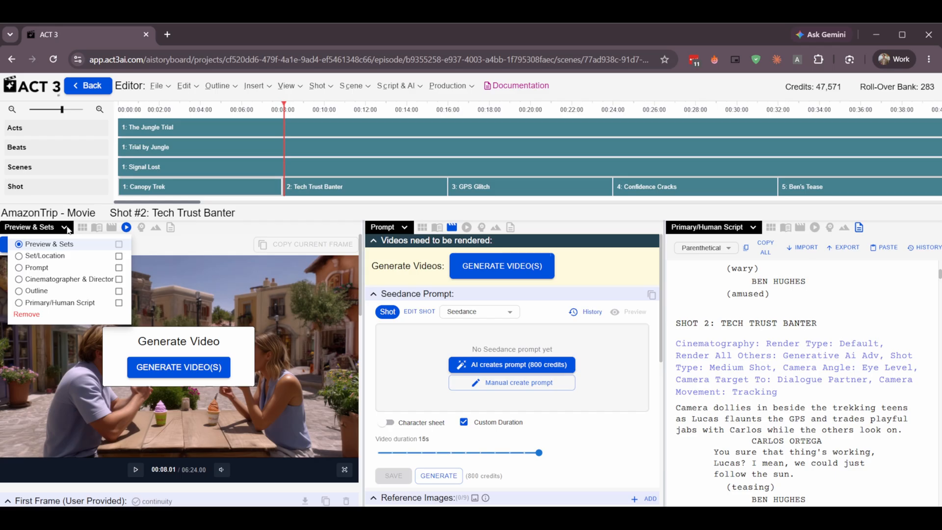
left_click(216, 228)
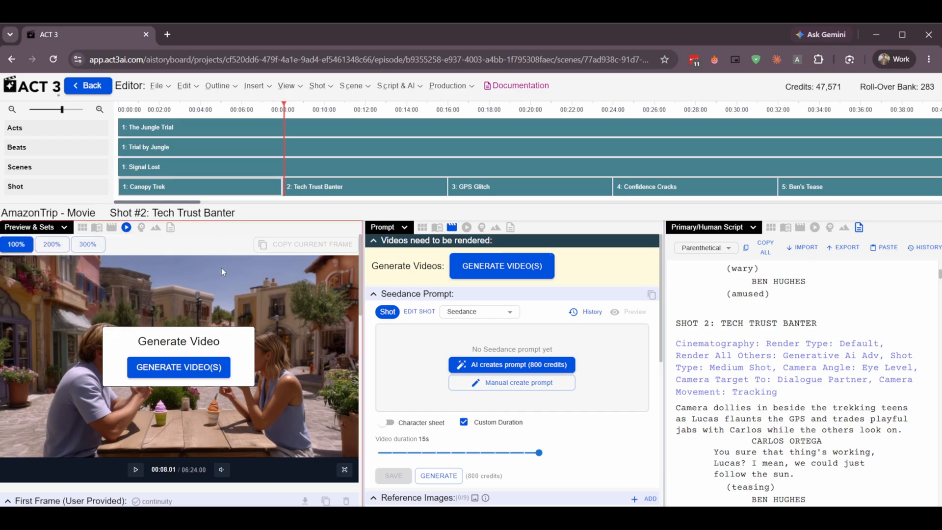
scroll(221, 267, "down", 6)
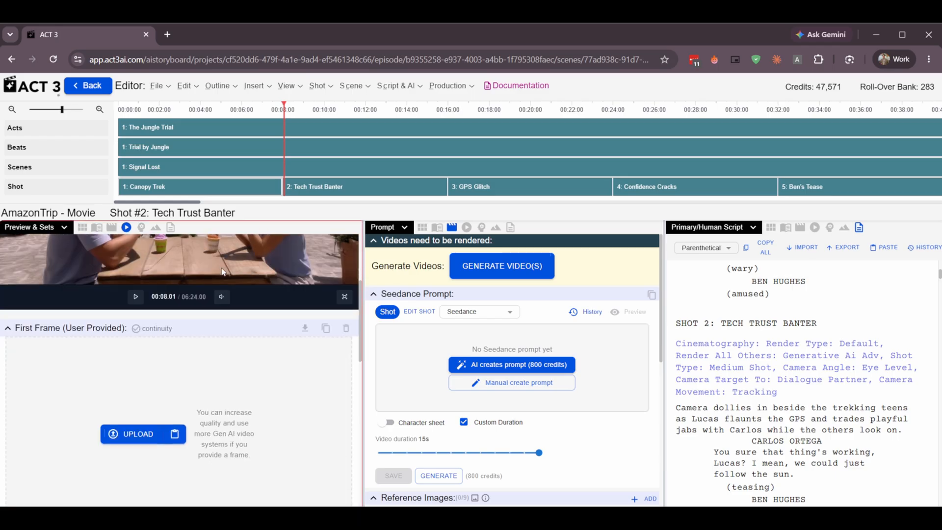
scroll(224, 271, "down", 4)
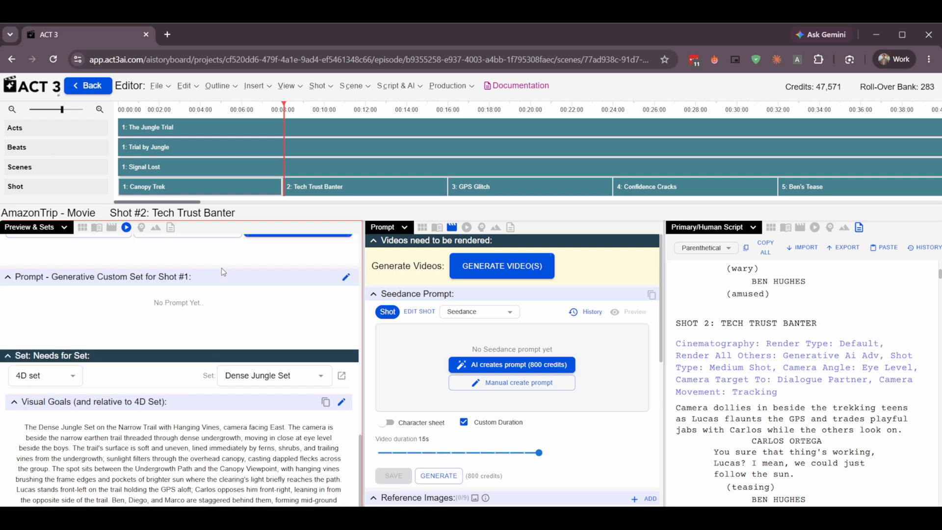
scroll(224, 271, "down", 3)
scroll(102, 422, "up", 3)
scroll(102, 422, "down", 3)
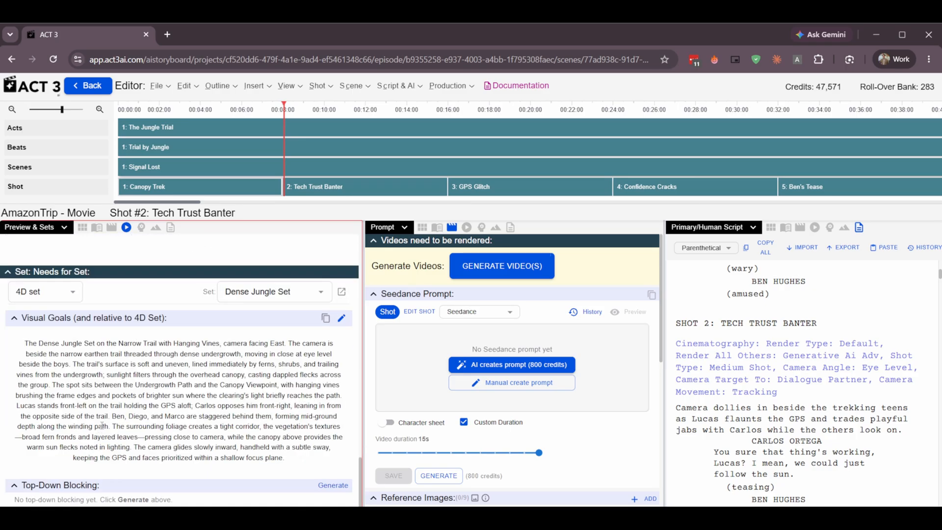
scroll(102, 419, "up", 5)
scroll(102, 419, "up", 10)
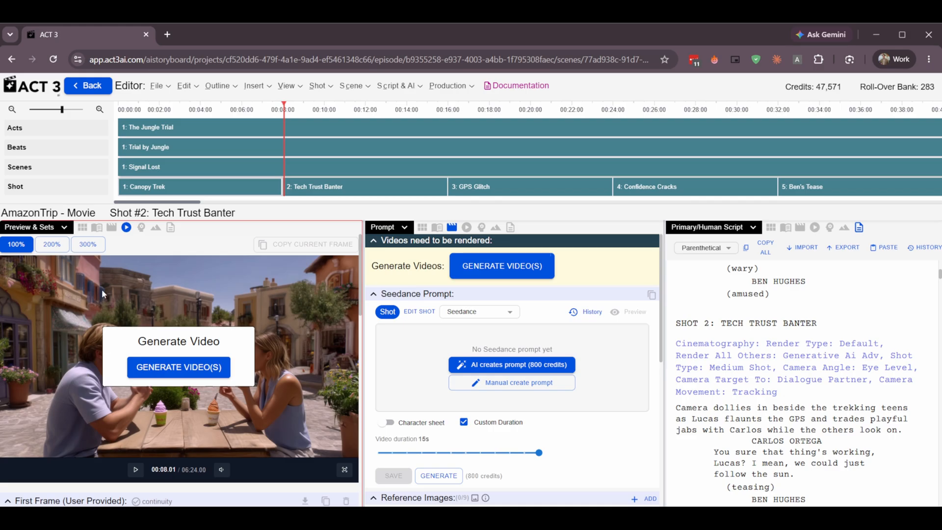
View the shot preview at 200% and 300% size, and return it to 100%.
left_click(50, 245)
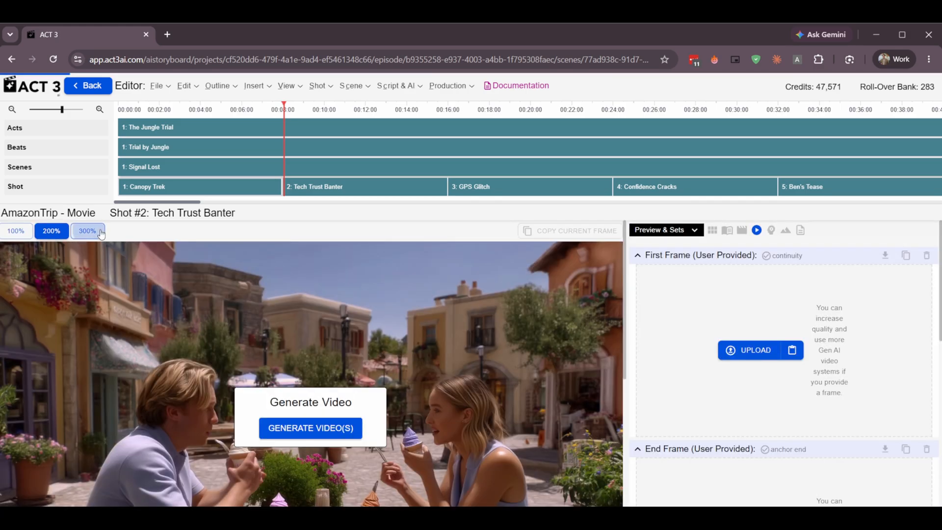
left_click(92, 231)
left_click(21, 243)
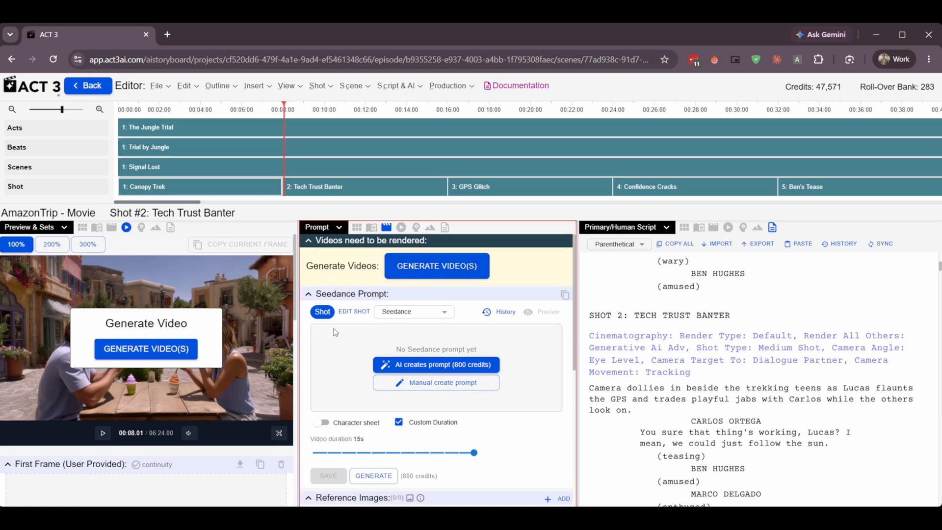
Check the prompt model choices and have AI create a Seedance prompt for the Tech Trust Banter shot as a single shot.
left_click(430, 314)
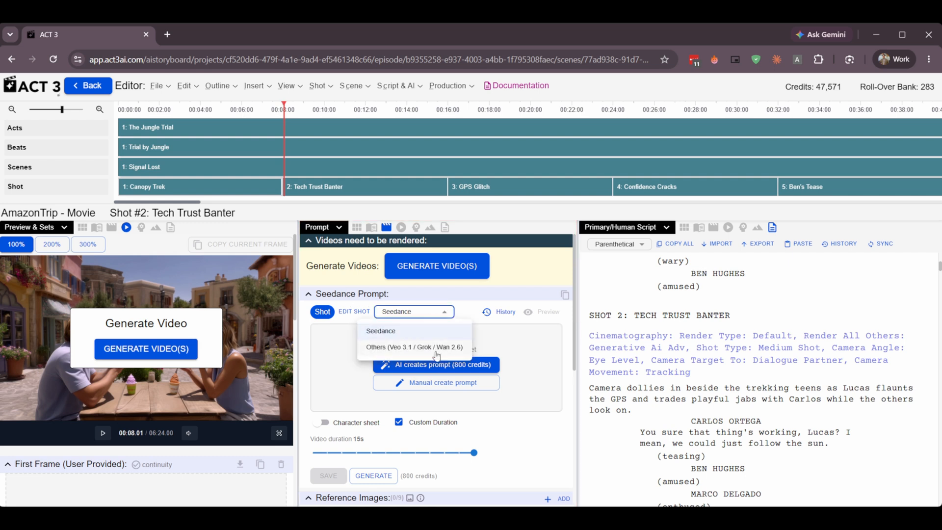
left_click(411, 314)
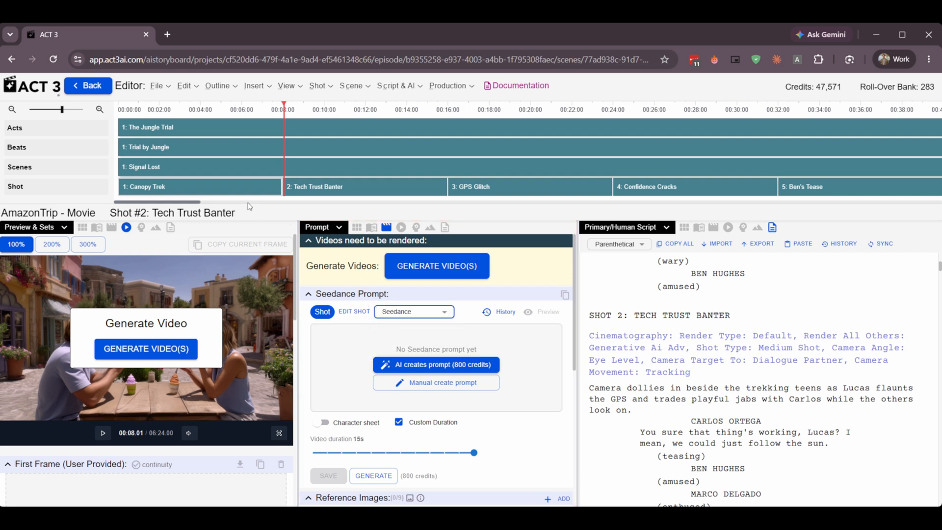
left_click(241, 189)
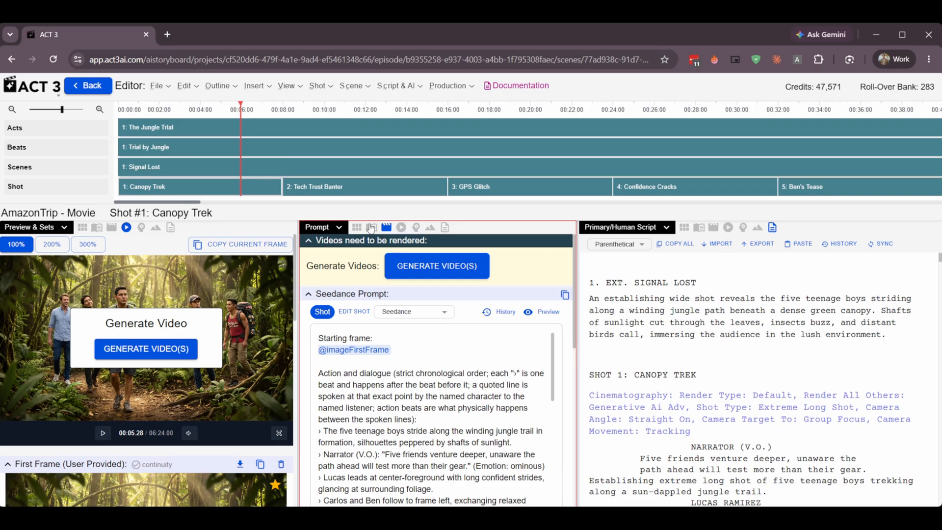
left_click(344, 187)
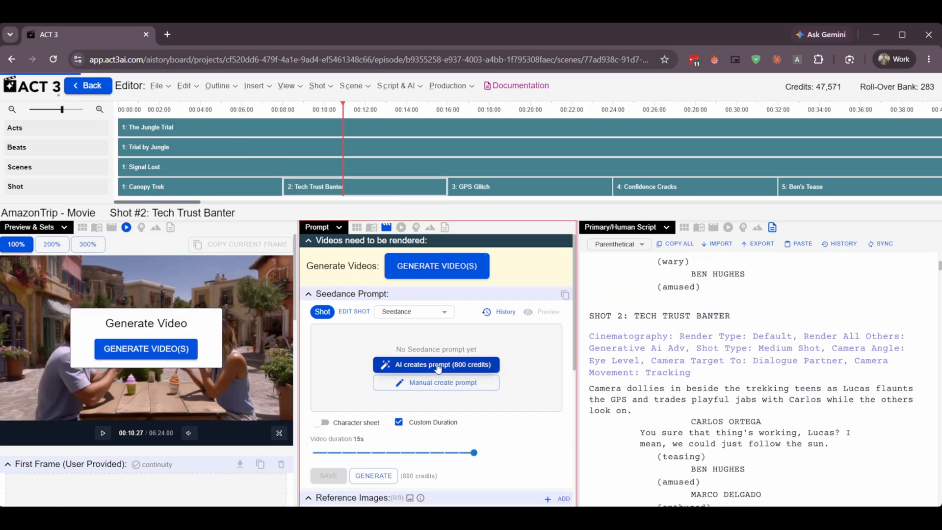
left_click(437, 365)
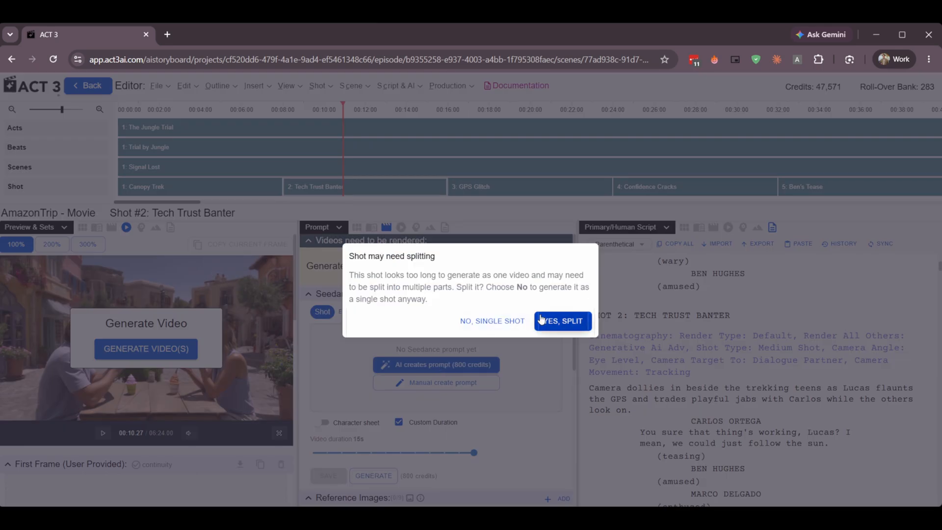
left_click(515, 320)
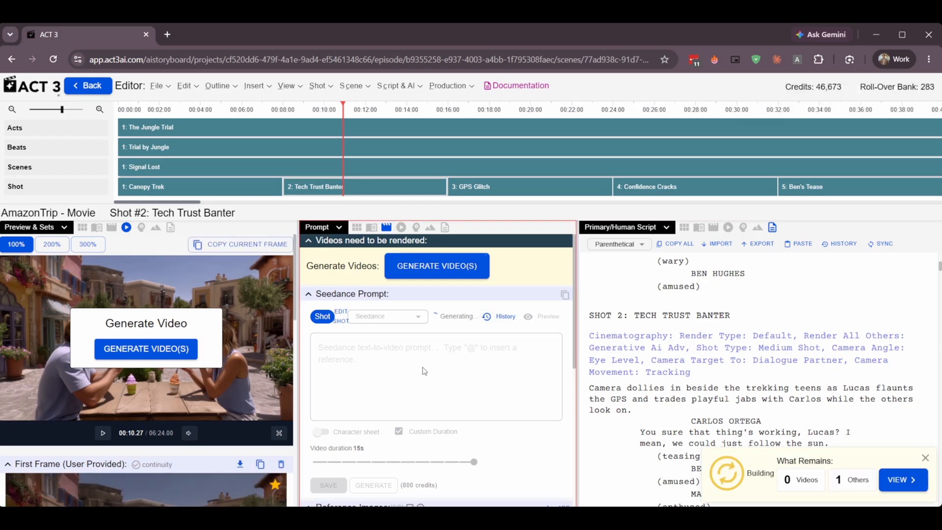
Examine the Canopy Trek shot's Seedance prompt, including its character references and the reference images below it.
scroll(407, 395, "down", 5)
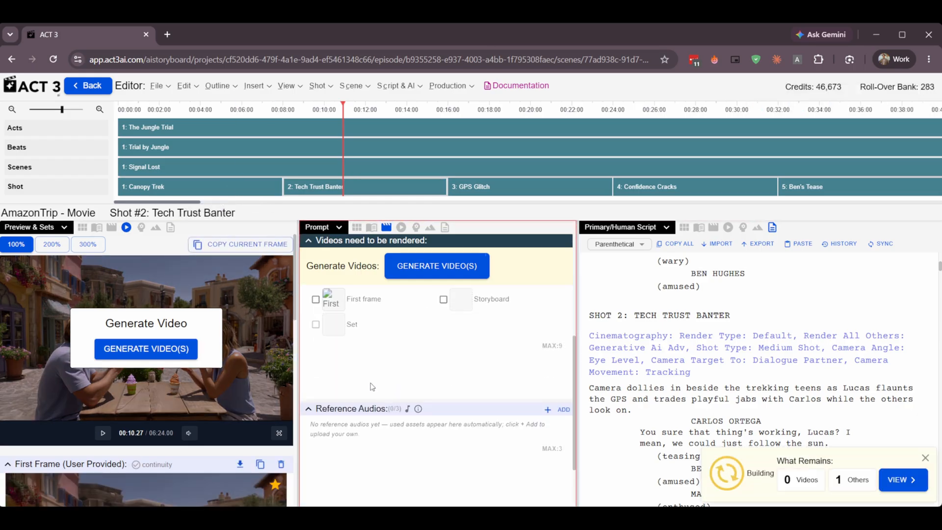
left_click(246, 186)
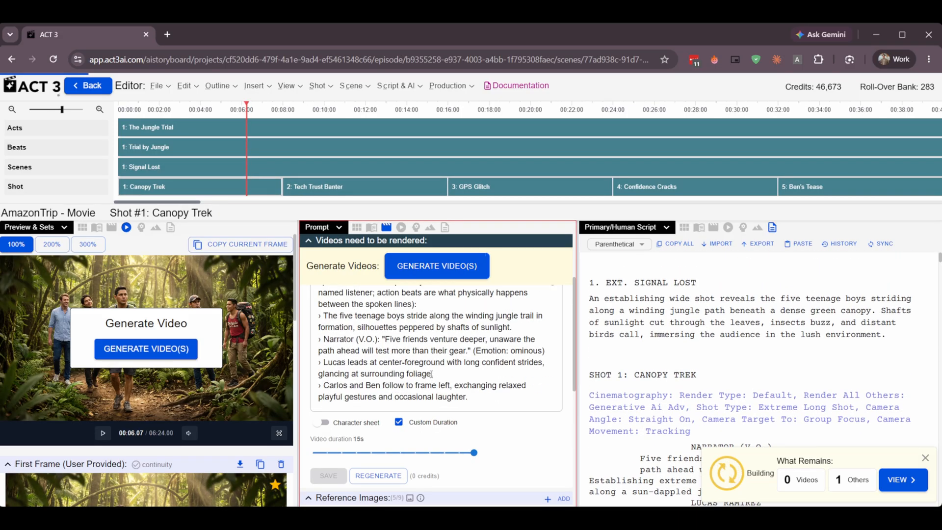
scroll(408, 363, "down", 8)
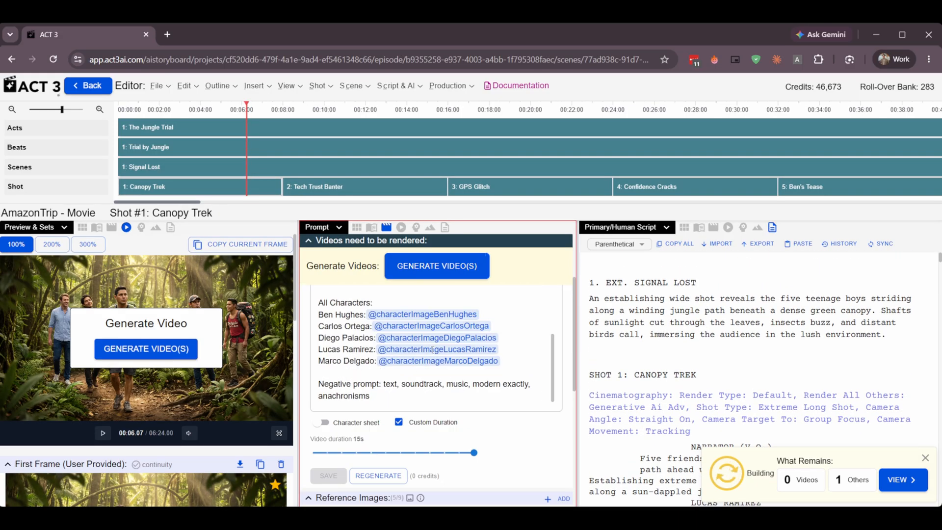
scroll(446, 384, "up", 1)
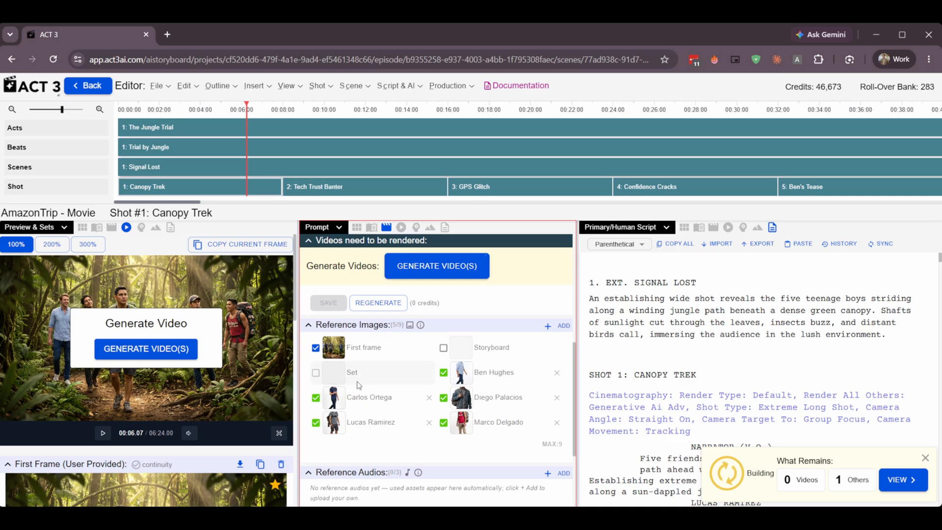
scroll(429, 379, "up", 1)
scroll(429, 379, "up", 3)
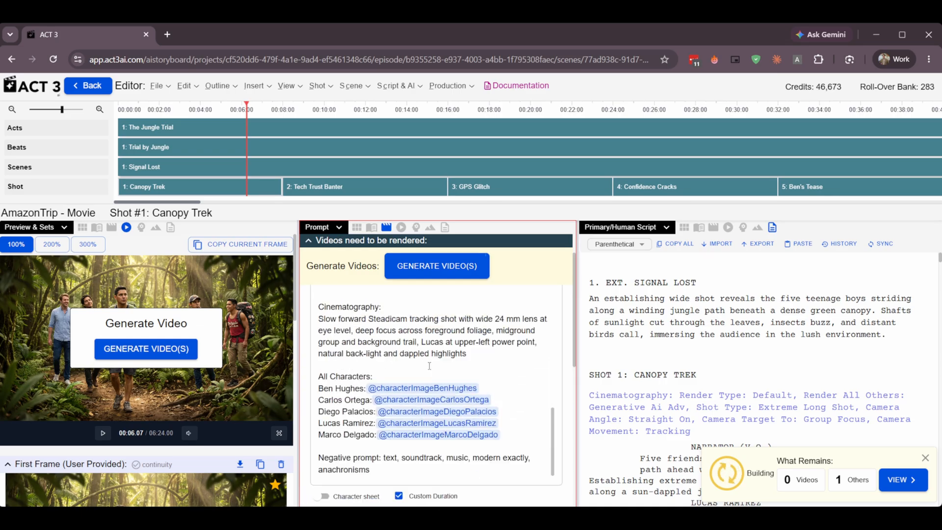
Build the Canopy Trek shot's video at Mini (Lower Quality 480p) quality and dismiss the build progress notice.
left_click(431, 271)
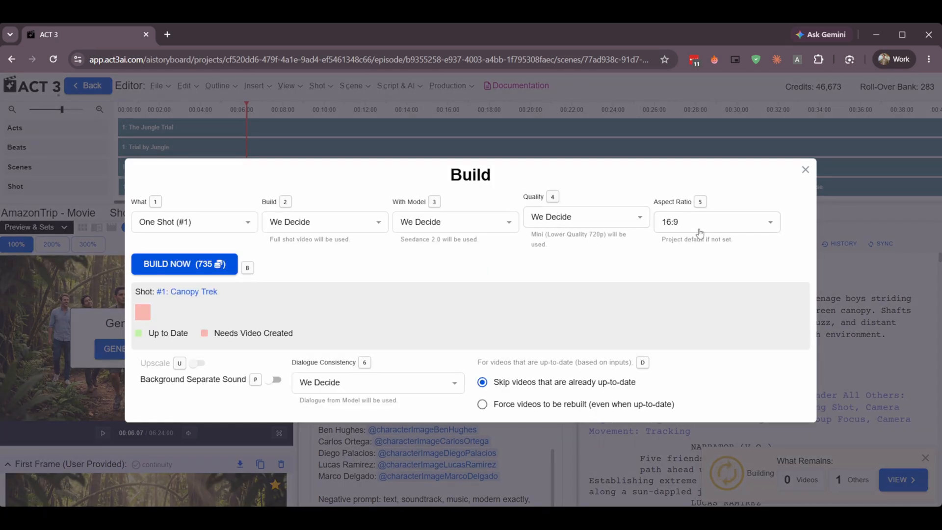
left_click(619, 222)
left_click(563, 340)
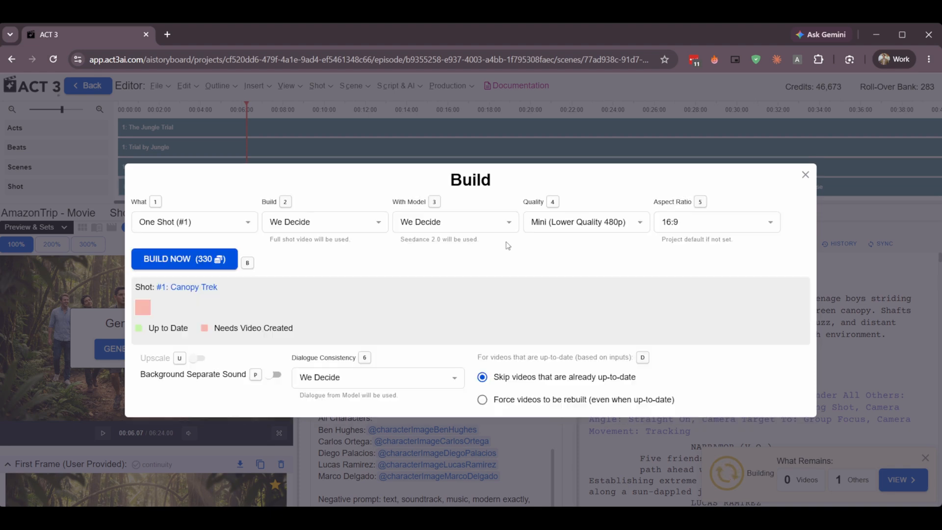
left_click(212, 259)
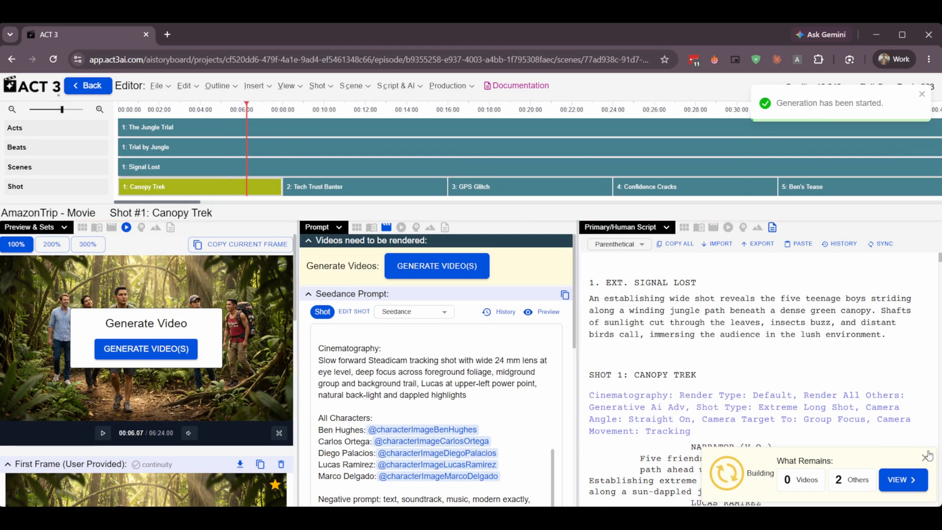
left_click(925, 459)
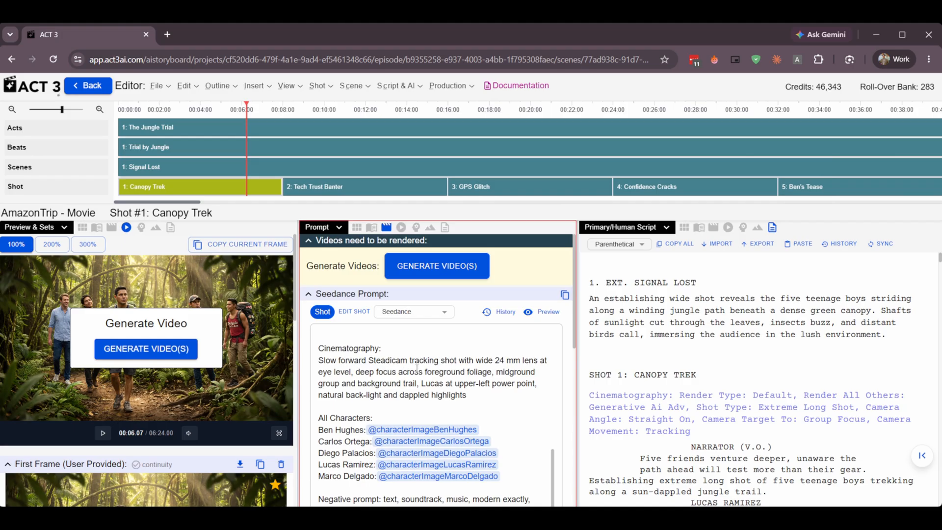
Examine the Canopy Trek shot's reference images, and open and cancel the form for adding a reference image.
scroll(417, 368, "down", 8)
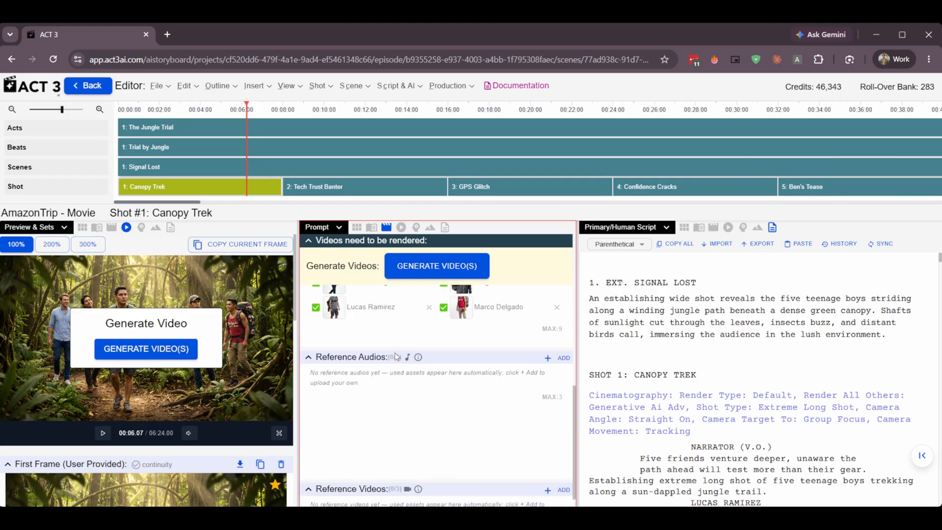
scroll(407, 363, "up", 5)
scroll(414, 363, "down", 2)
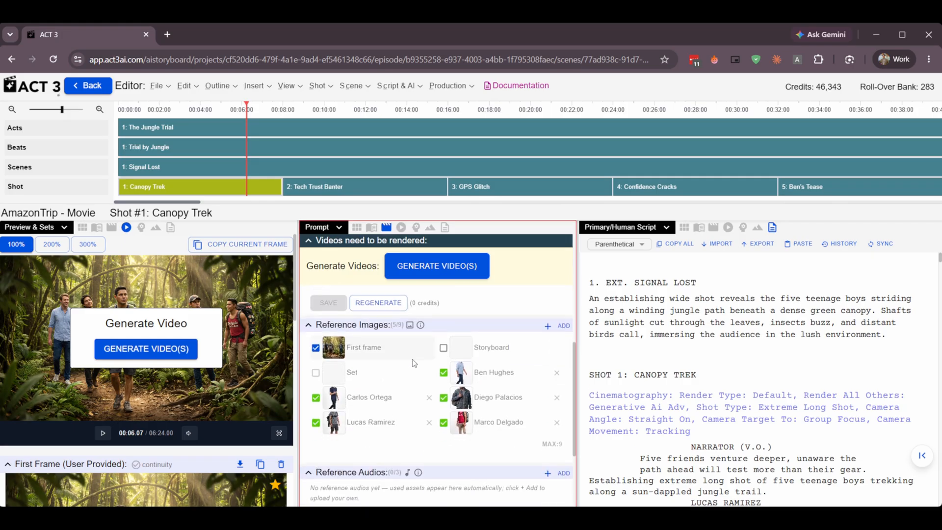
left_click(564, 325)
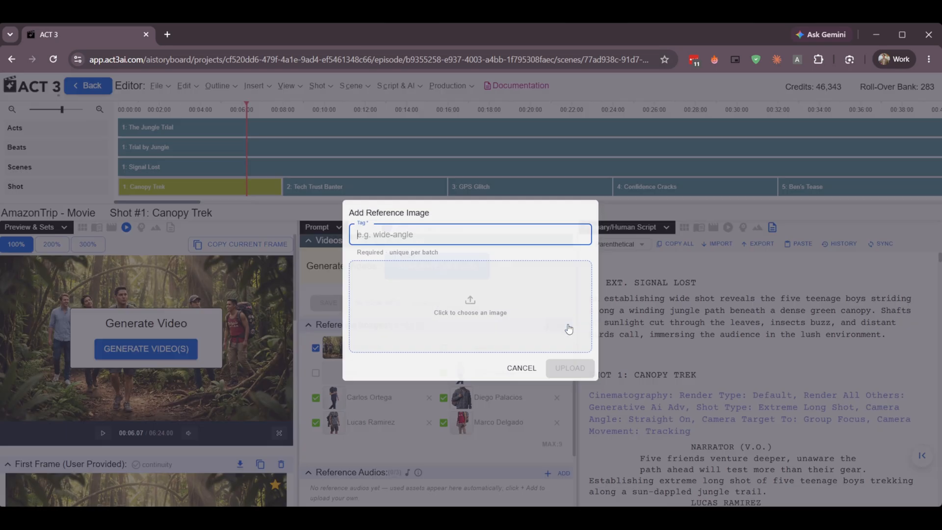
left_click(528, 368)
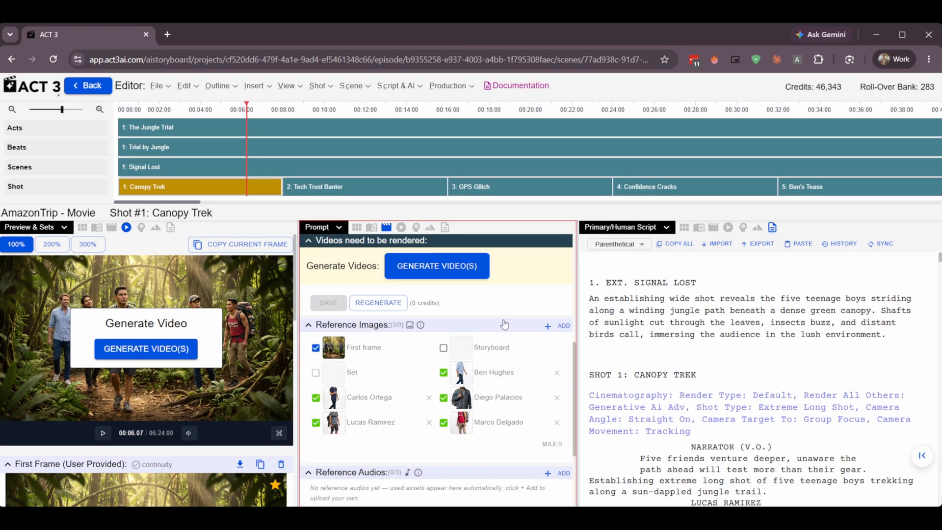
Review the reference audio and reference video sections along with the Canopy Trek shot's Seedance prompt.
scroll(504, 337, "up", 1)
scroll(504, 337, "down", 3)
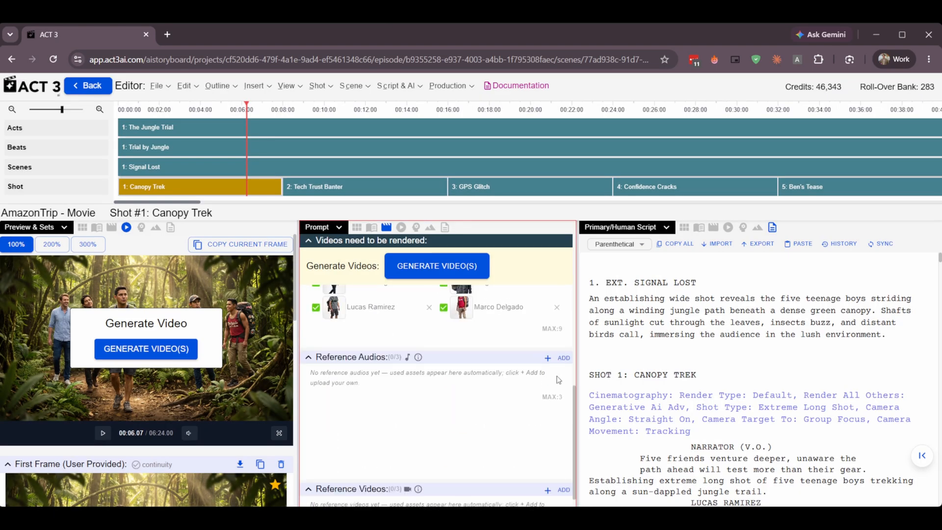
scroll(446, 399, "down", 2)
scroll(519, 398, "up", 10)
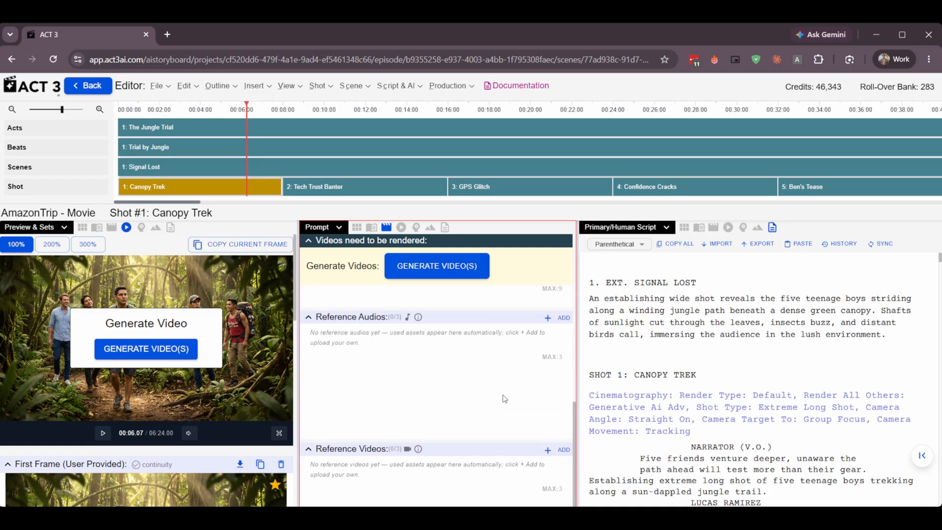
scroll(501, 395, "up", 5)
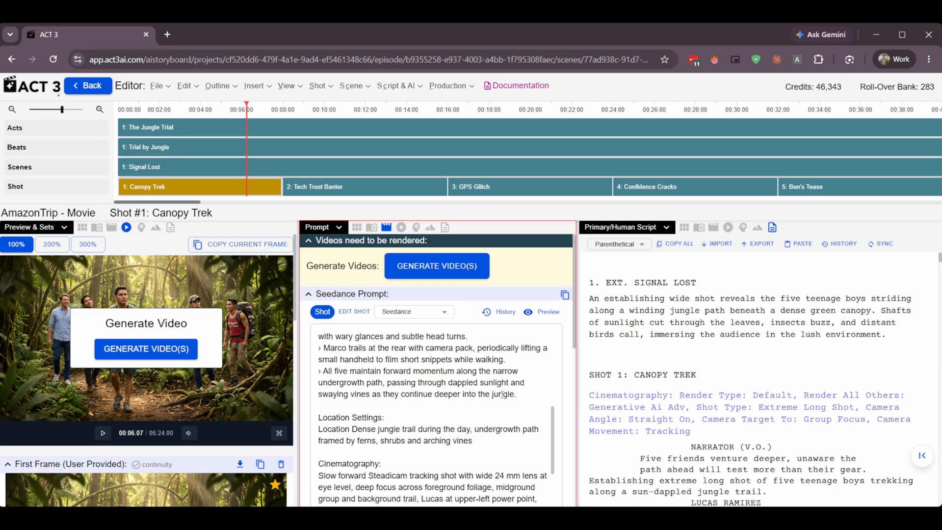
scroll(505, 386, "down", 8)
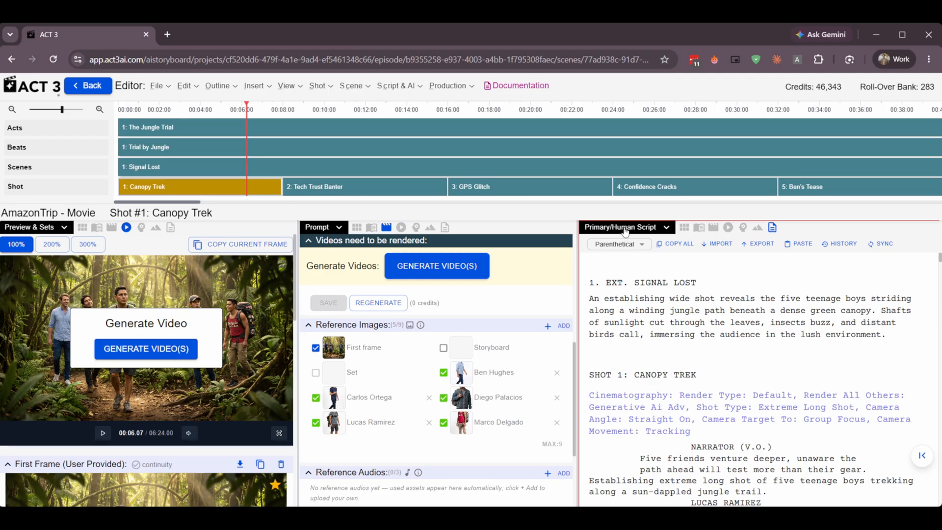
Look through the primary script's shots, and open and close the script import wizard.
scroll(652, 299, "down", 20)
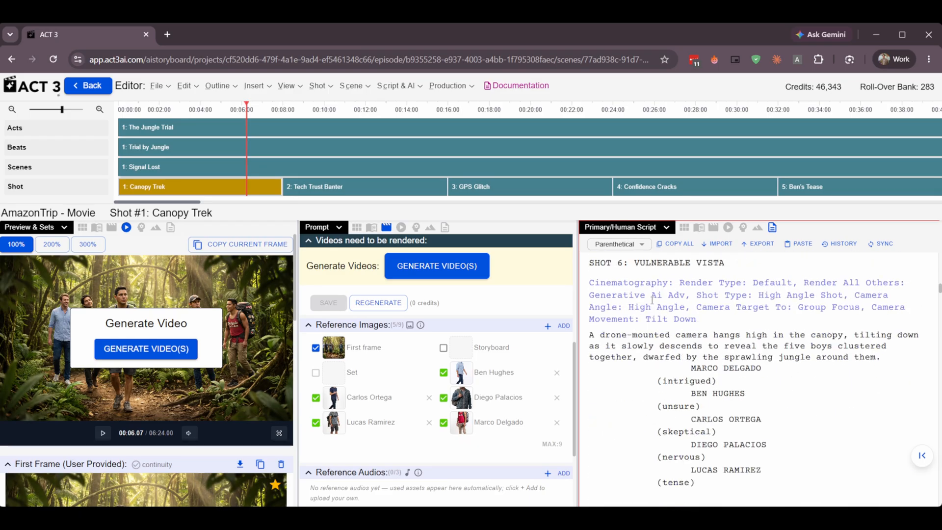
scroll(651, 299, "up", 20)
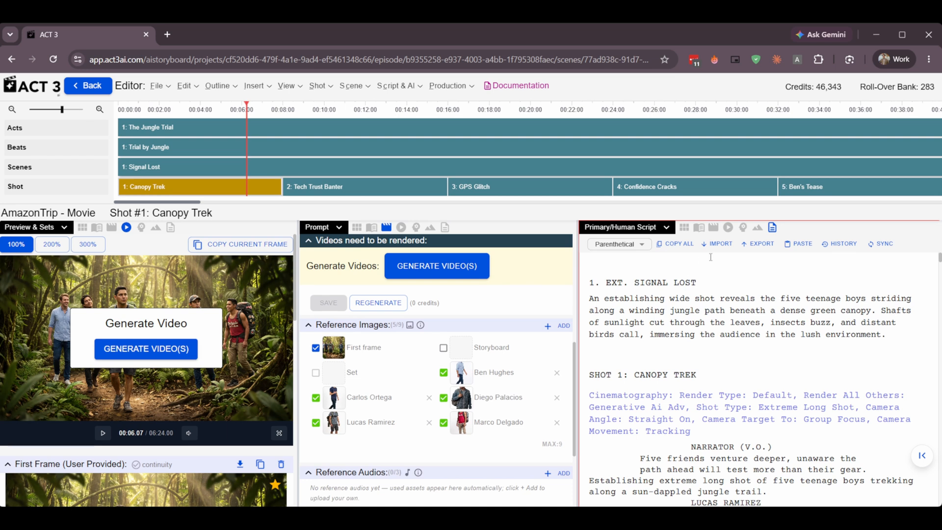
left_click(719, 244)
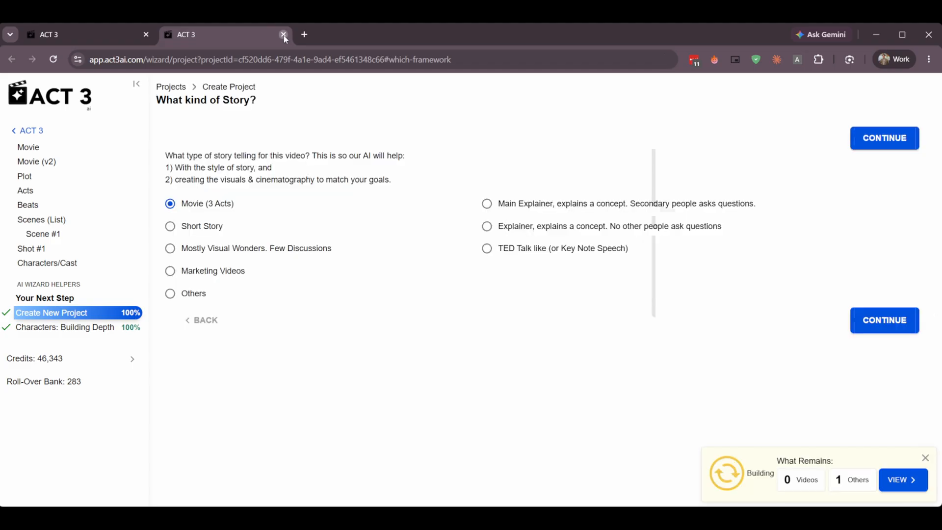
left_click(284, 34)
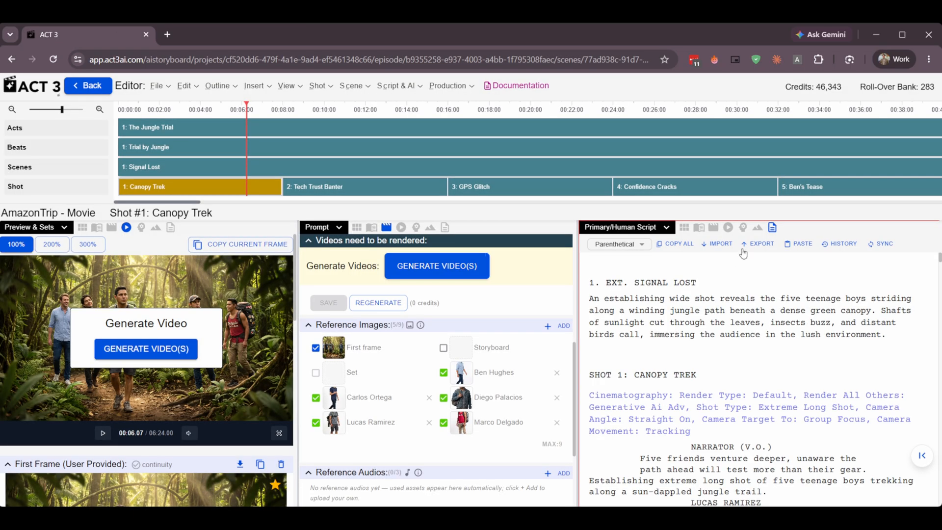
Try the script export, and view the script history's comparison with the previous version.
left_click(753, 246)
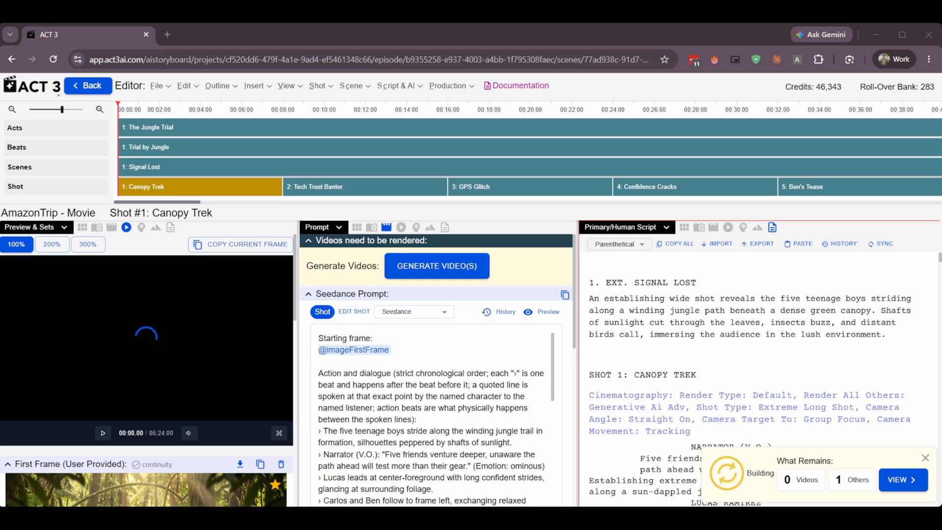
left_click(836, 244)
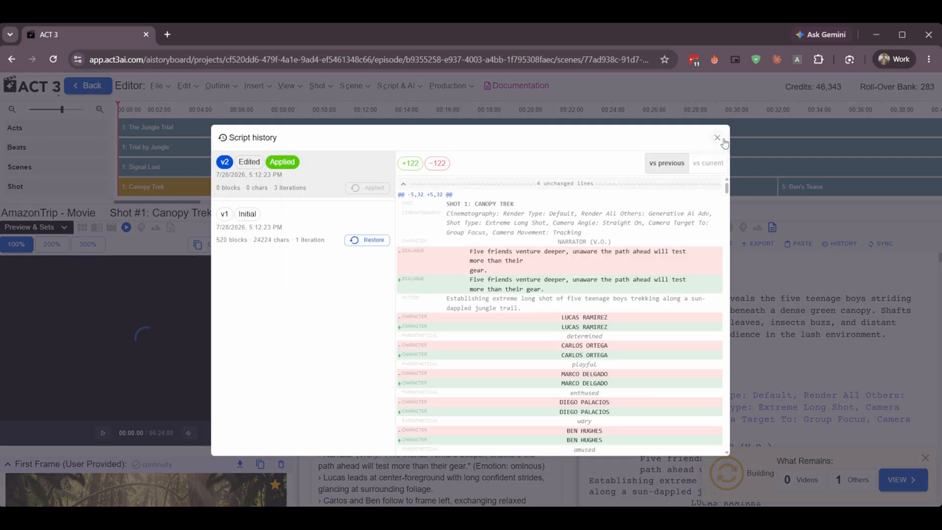
left_click(718, 139)
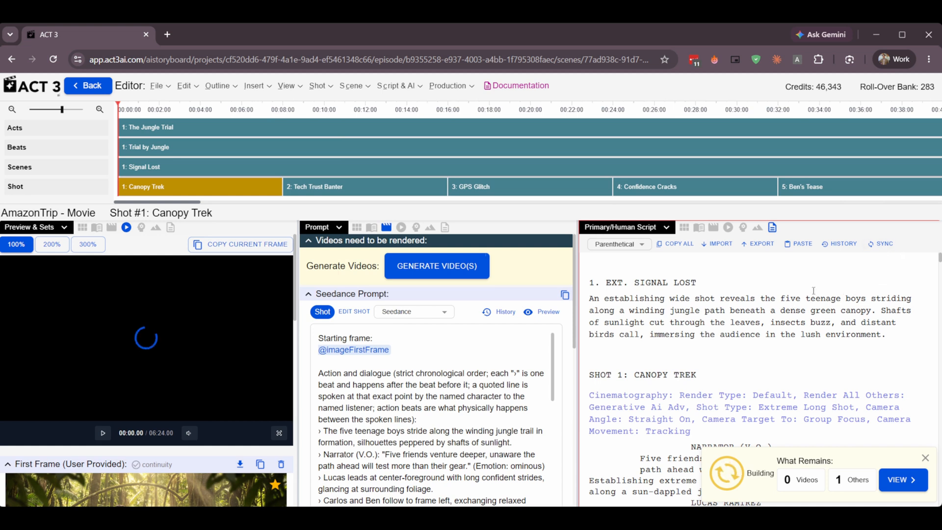
scroll(619, 378, "down", 5)
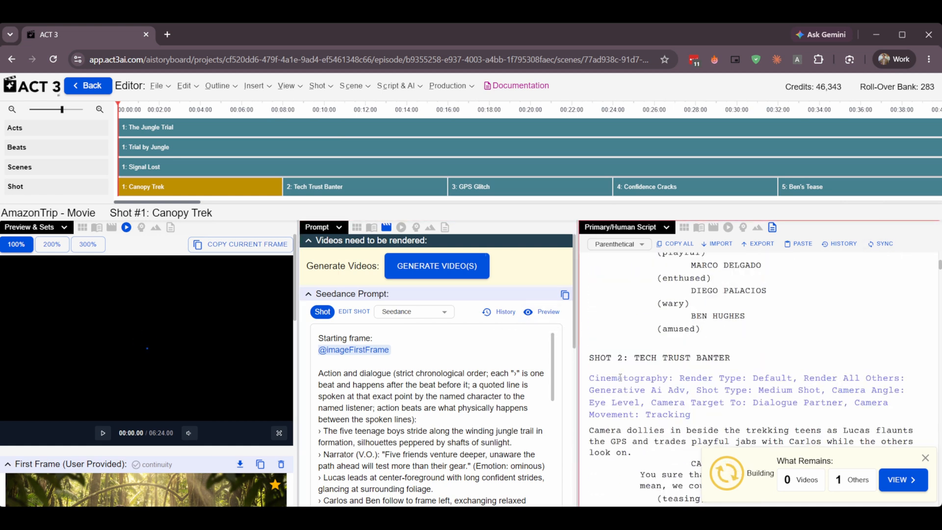
scroll(619, 378, "up", 5)
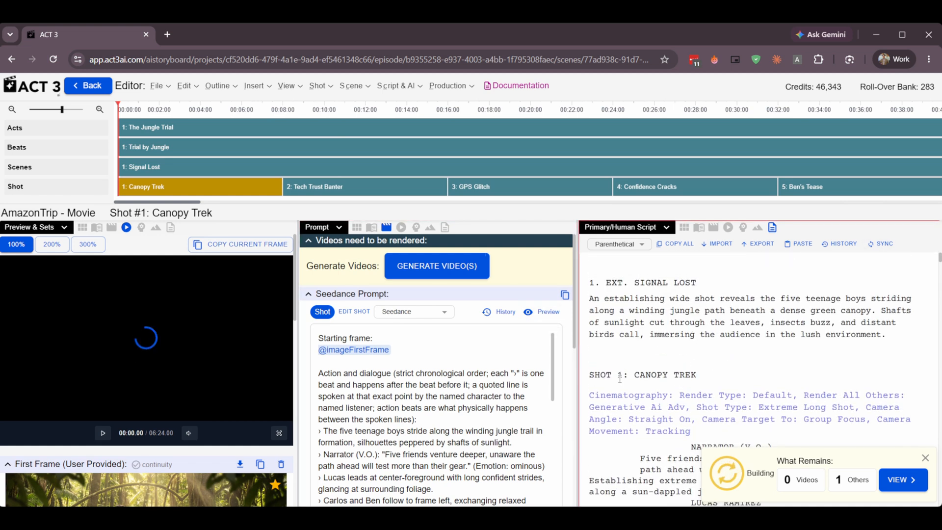
View Set/Location in place of the Preview & Sets column, and switch that column to Cinematographer & Director.
left_click(70, 229)
left_click(41, 254)
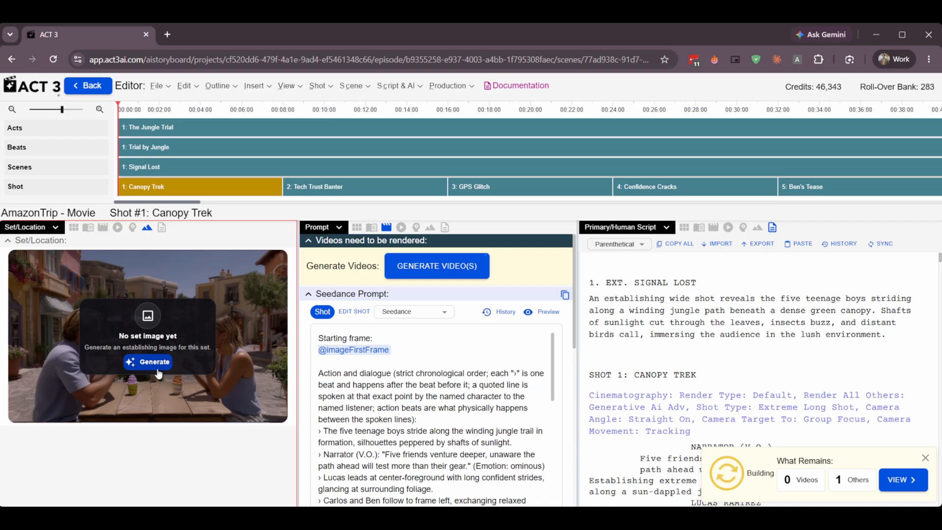
left_click(30, 227)
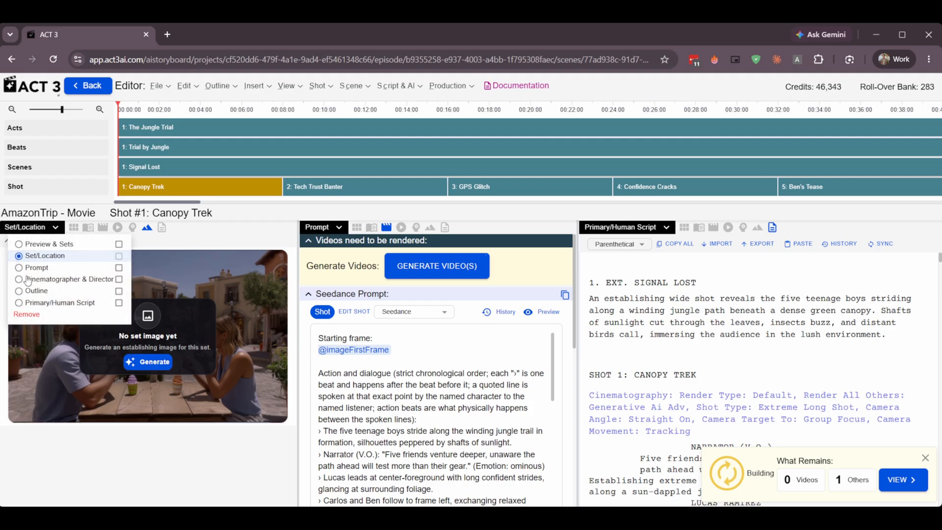
left_click(47, 279)
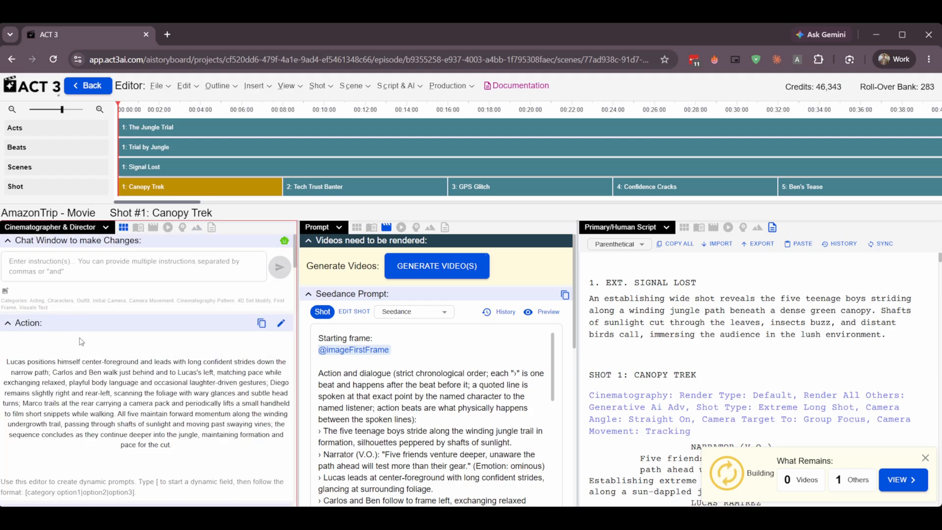
Examine the Canopy Trek shot's change-request chat, action text, camera description and cinematography settings.
left_click(139, 270)
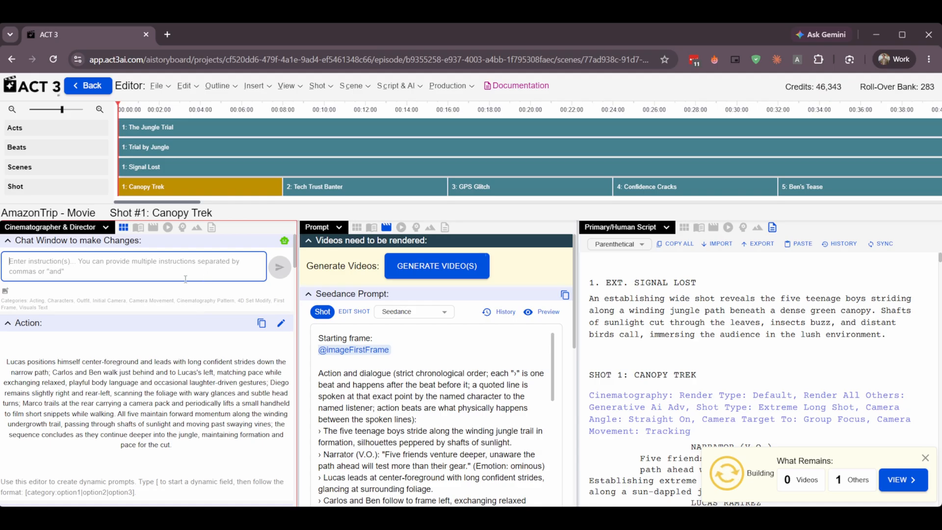
scroll(193, 313, "down", 4)
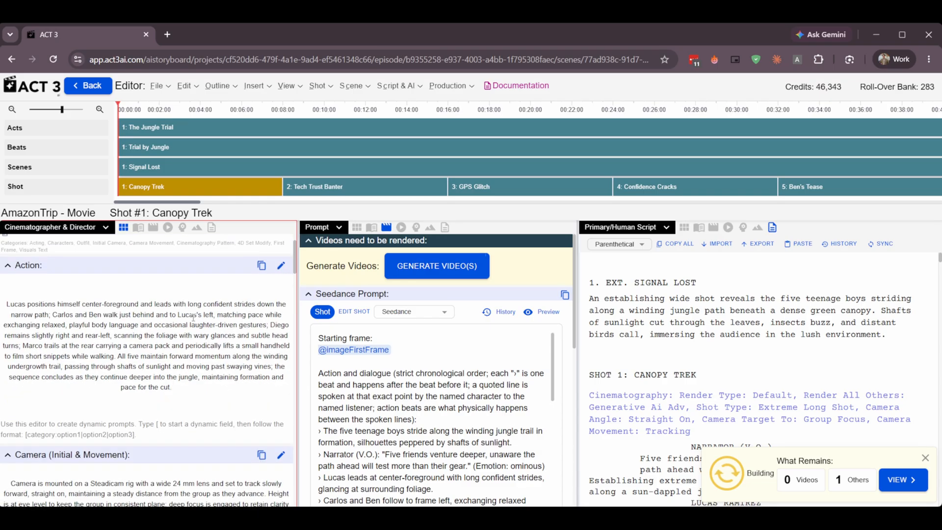
scroll(195, 321, "up", 4)
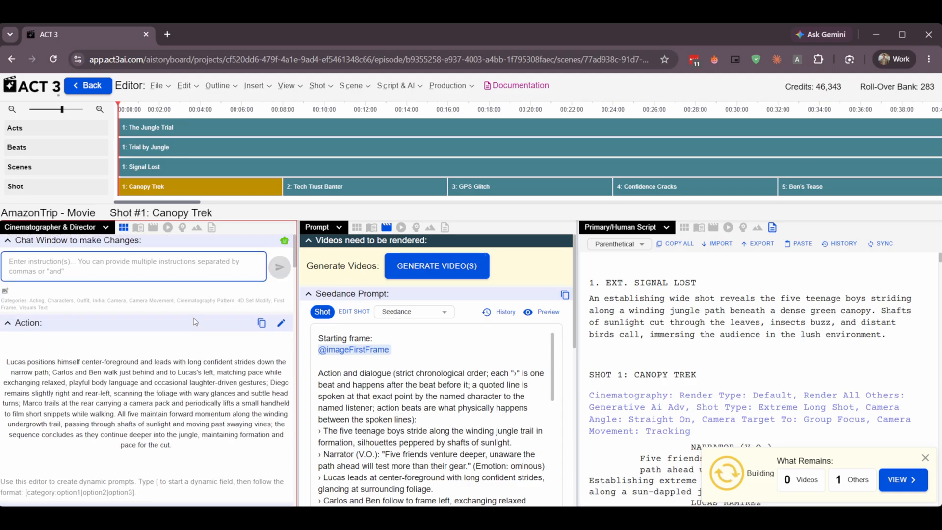
scroll(145, 349, "down", 2)
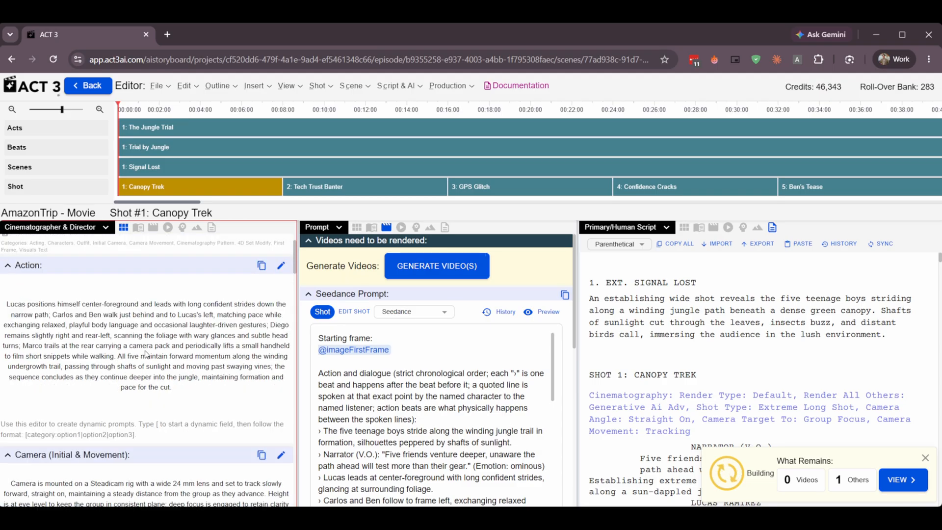
scroll(149, 343, "down", 6)
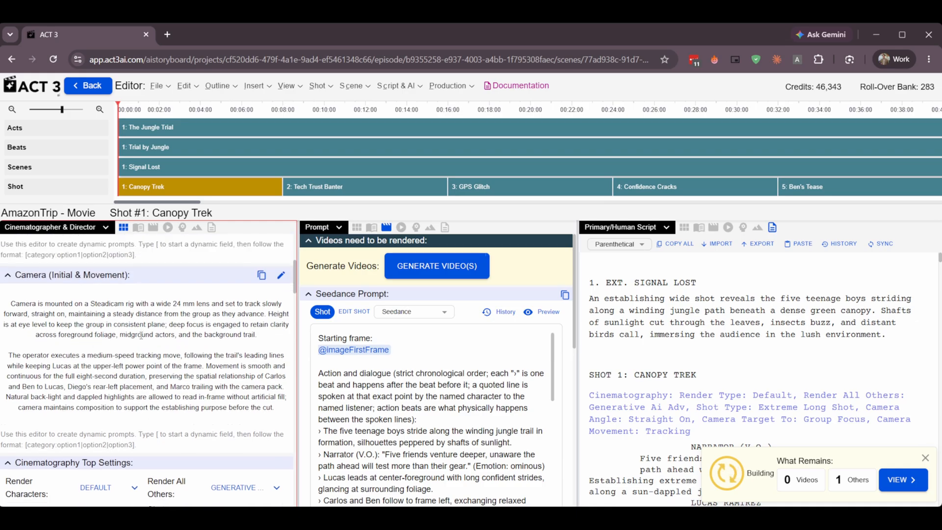
scroll(147, 343, "down", 4)
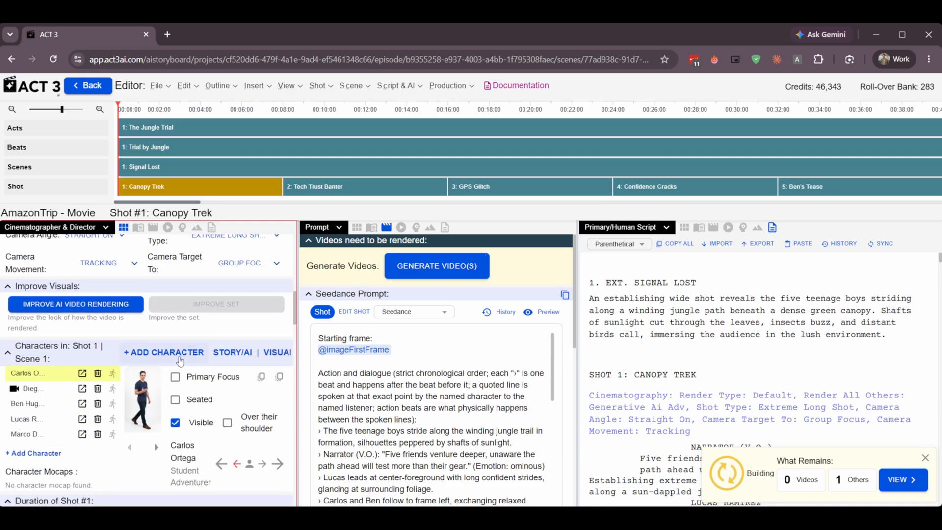
View the details of the second through fifth characters in the Canopy Trek shot's character list.
left_click(54, 333)
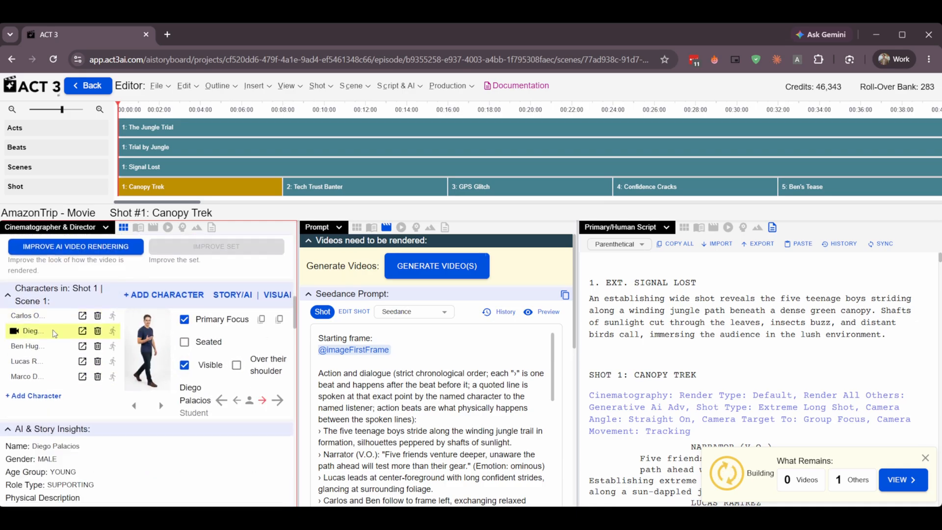
left_click(56, 346)
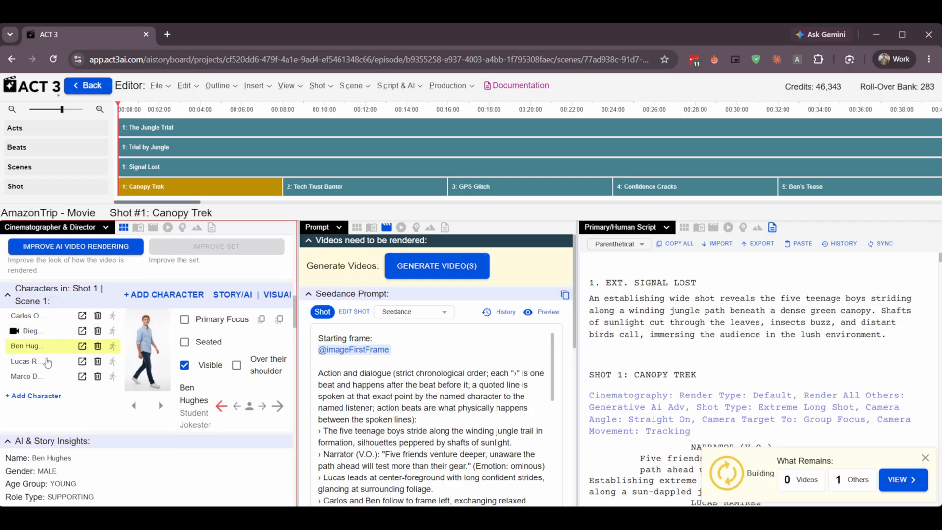
left_click(45, 362)
left_click(46, 377)
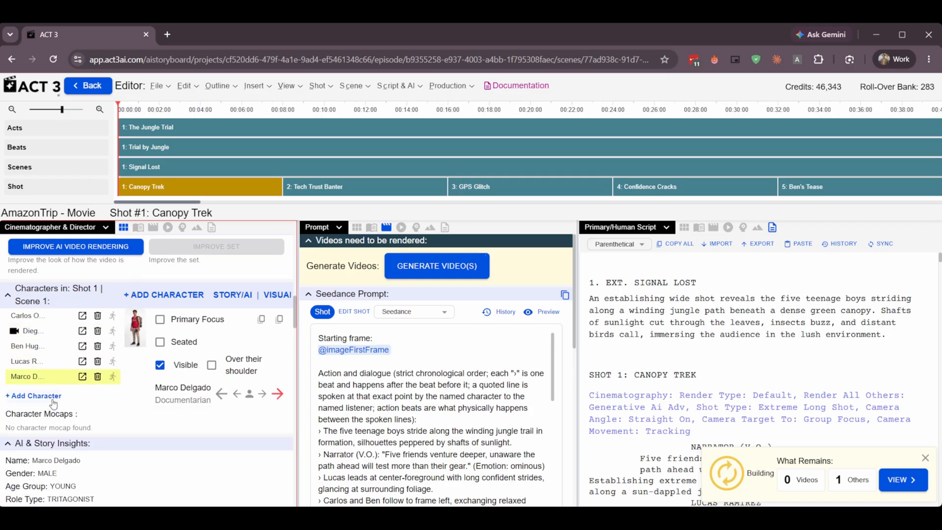
Examine the Canopy Trek shot's duration, Director Intro acting request and Shot Cast sections.
scroll(110, 363, "down", 3)
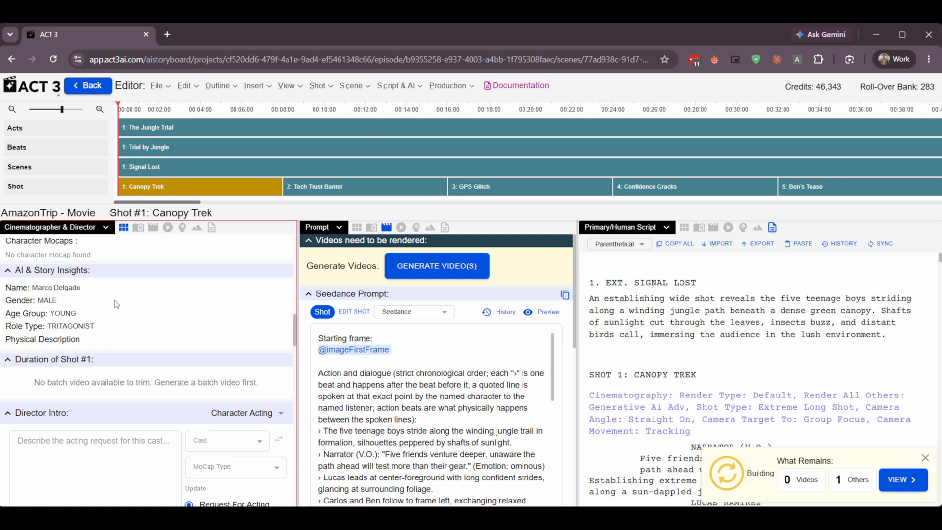
scroll(116, 304, "down", 1)
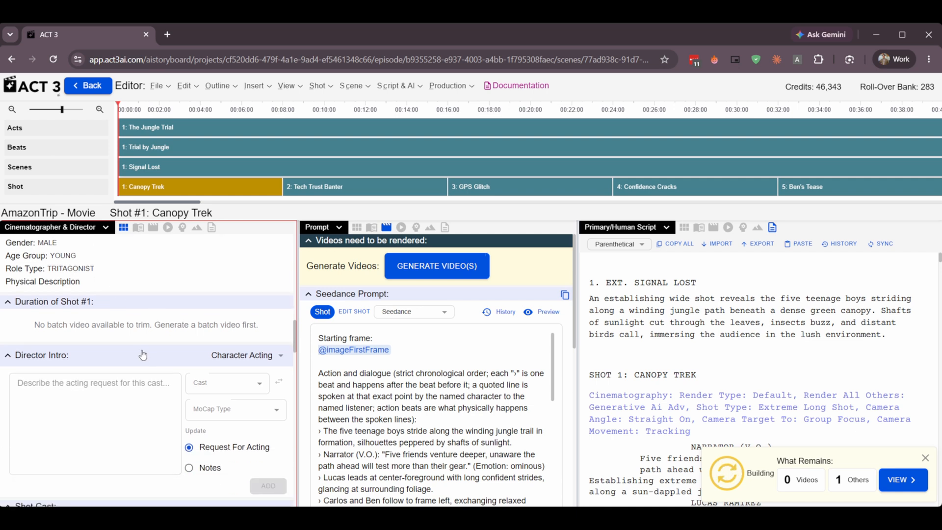
scroll(118, 354, "down", 1)
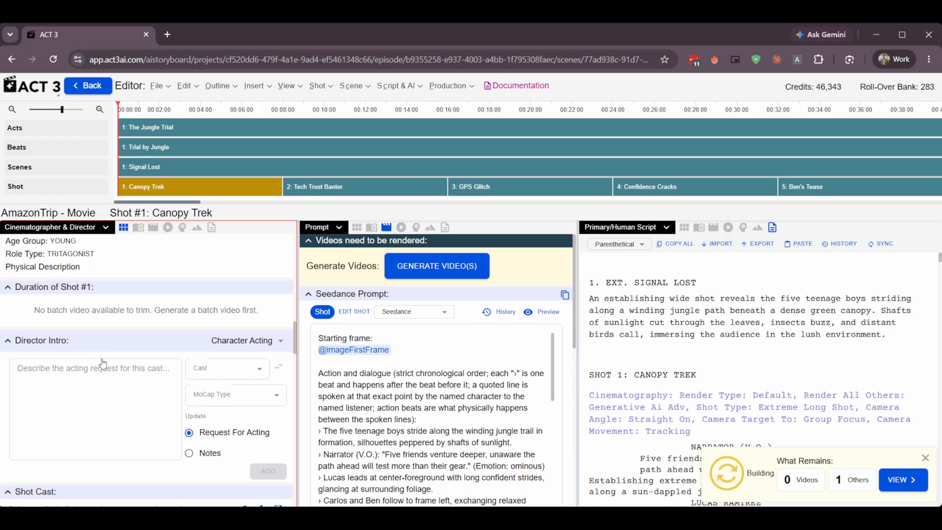
scroll(93, 350, "up", 1)
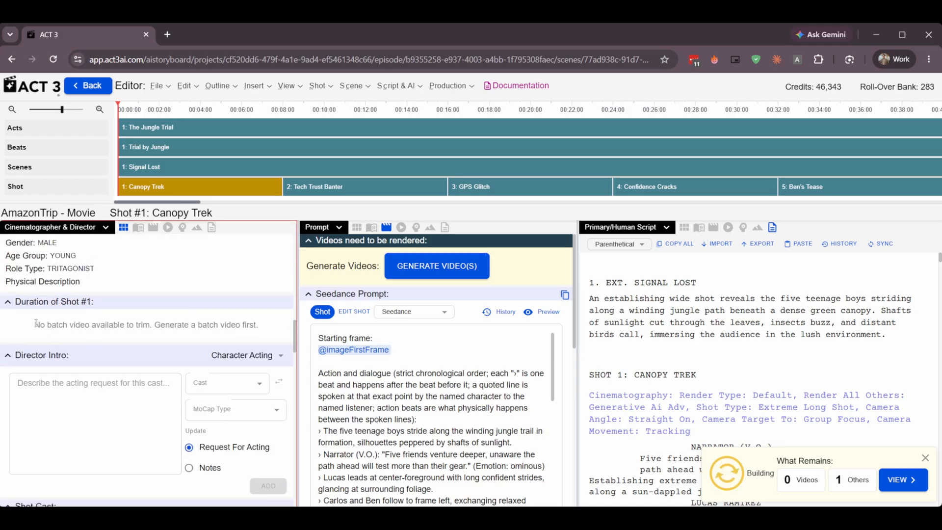
scroll(150, 338, "down", 2)
scroll(113, 338, "up", 1)
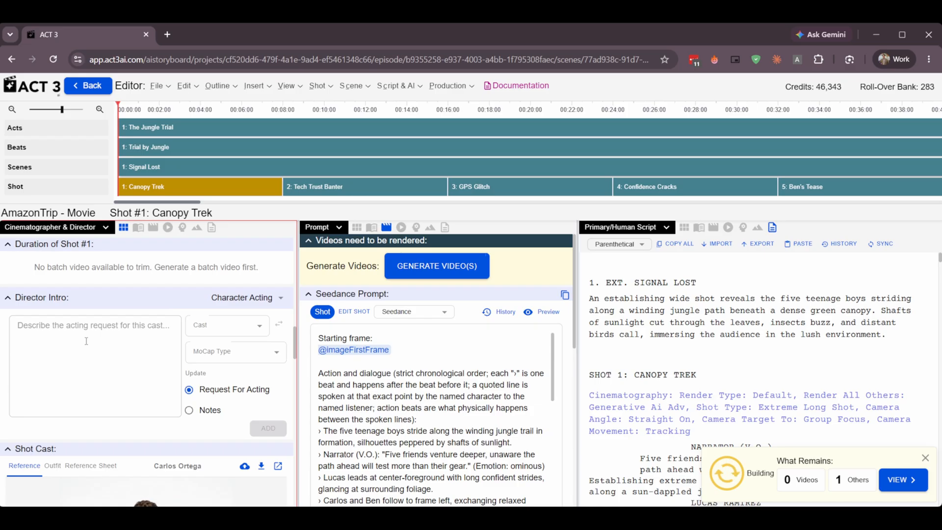
scroll(87, 341, "down", 3)
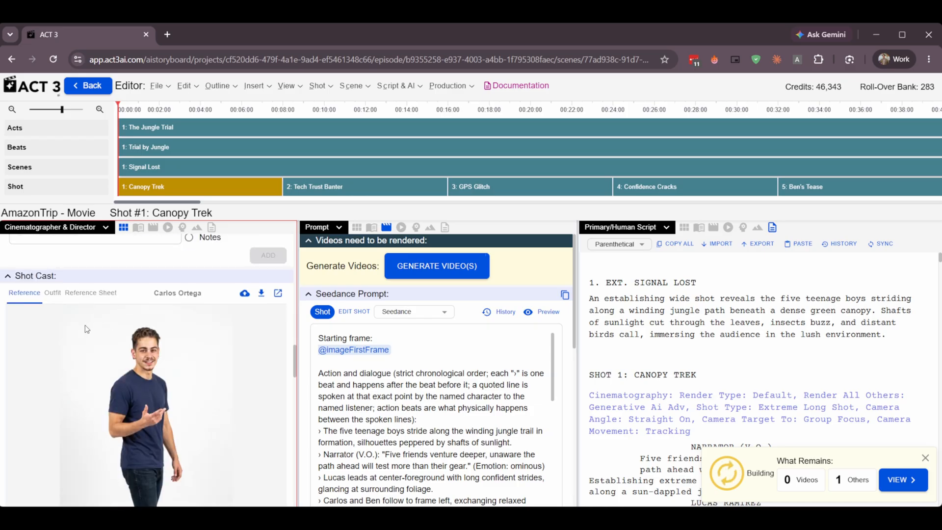
Examine the reference images of each character in the Canopy Trek shot's cast.
scroll(59, 324, "down", 5)
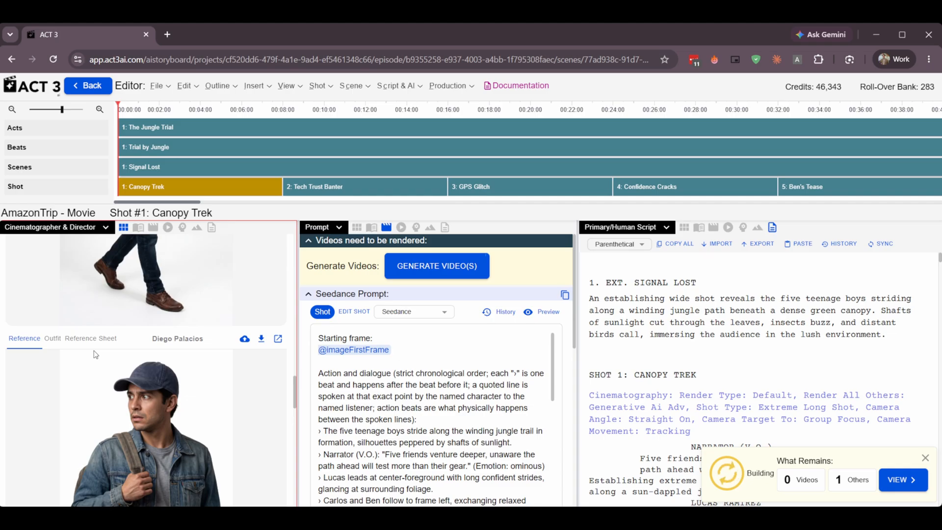
scroll(93, 353, "up", 8)
scroll(81, 350, "down", 8)
scroll(77, 349, "down", 10)
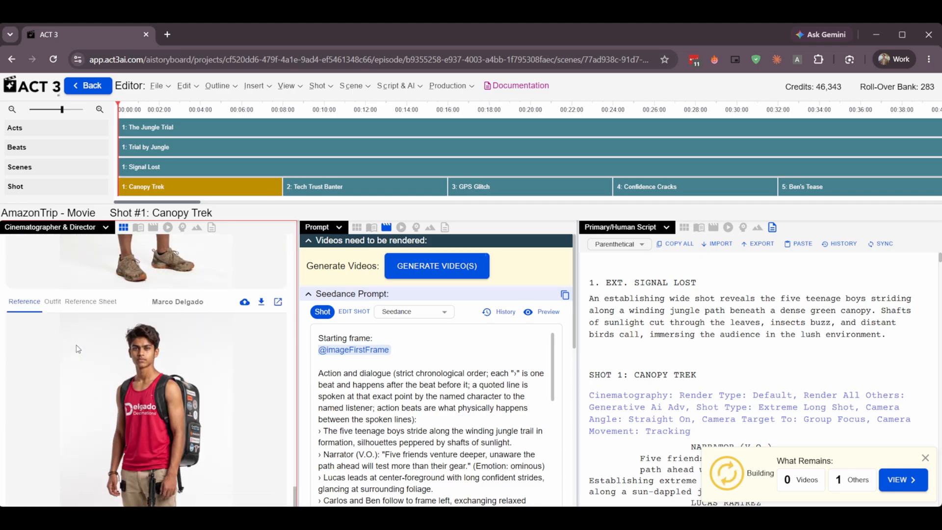
scroll(77, 348, "down", 4)
scroll(77, 349, "up", 15)
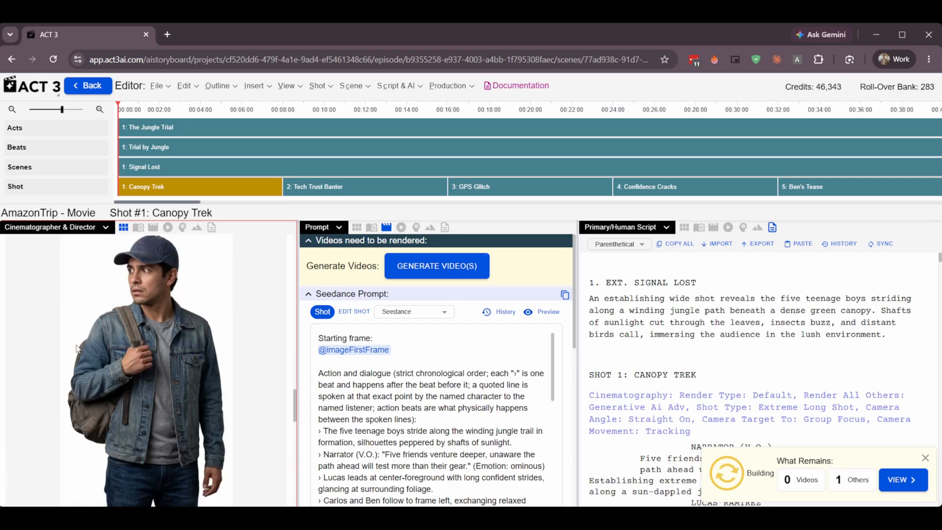
scroll(87, 355, "up", 2)
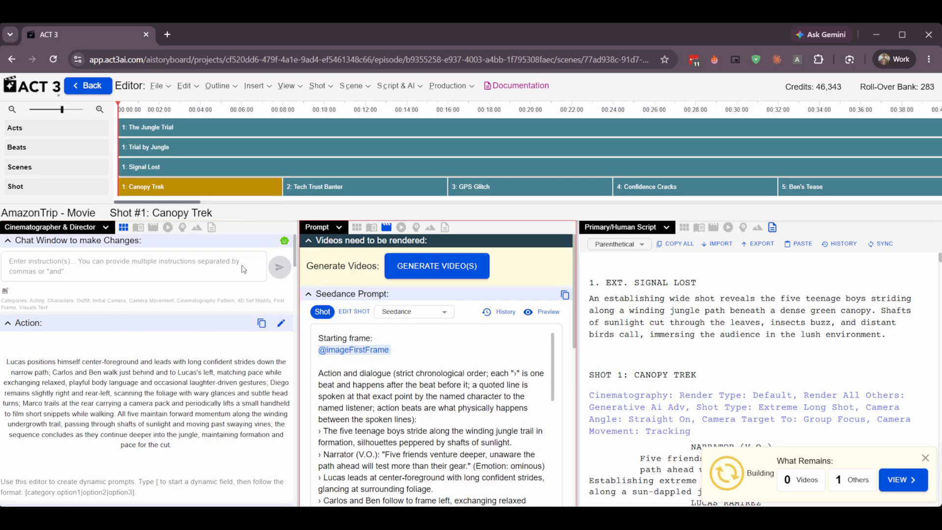
Switch the Cinematographer & Director column to Outline, and review its add options and the hierarchy of acts, beats, scenes and shots.
left_click(105, 227)
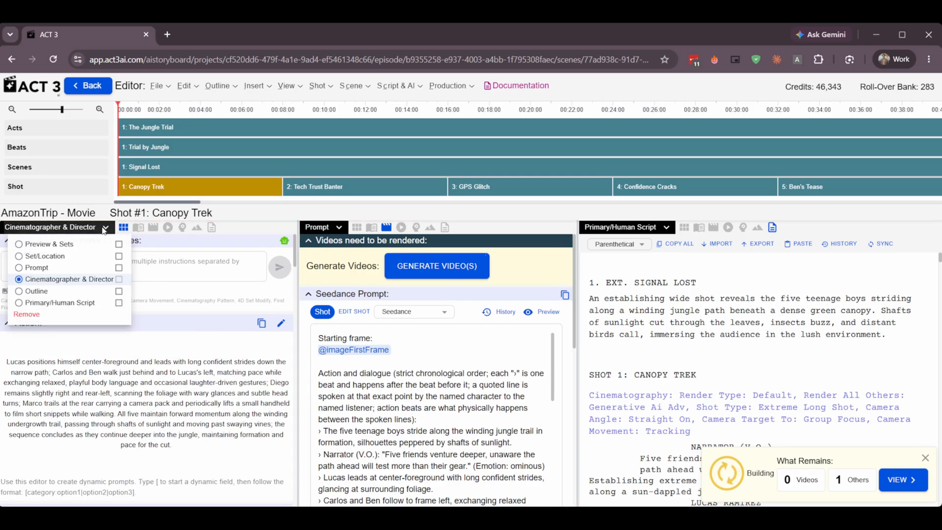
left_click(44, 291)
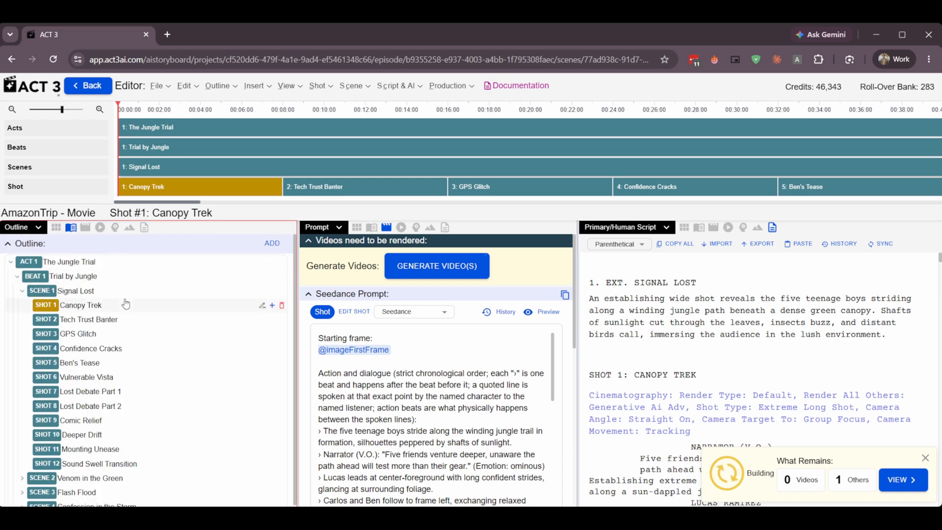
left_click(272, 243)
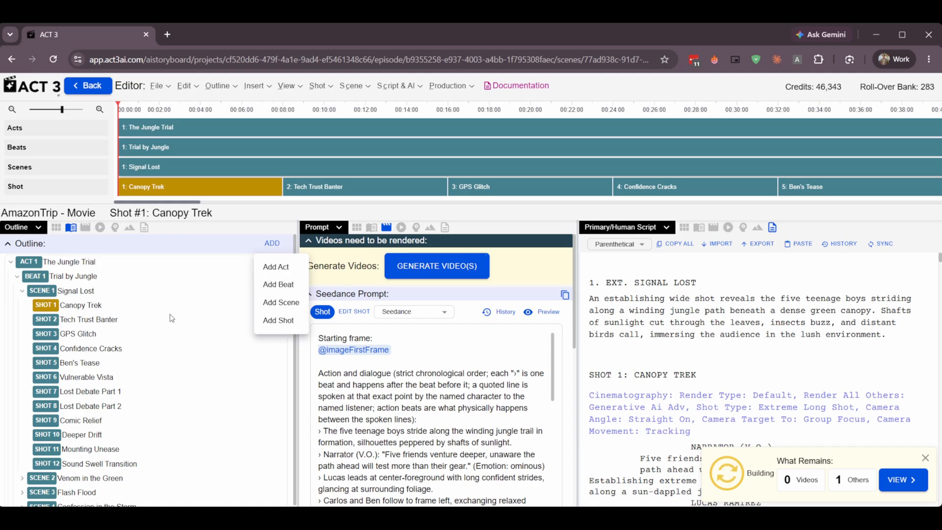
left_click(170, 319)
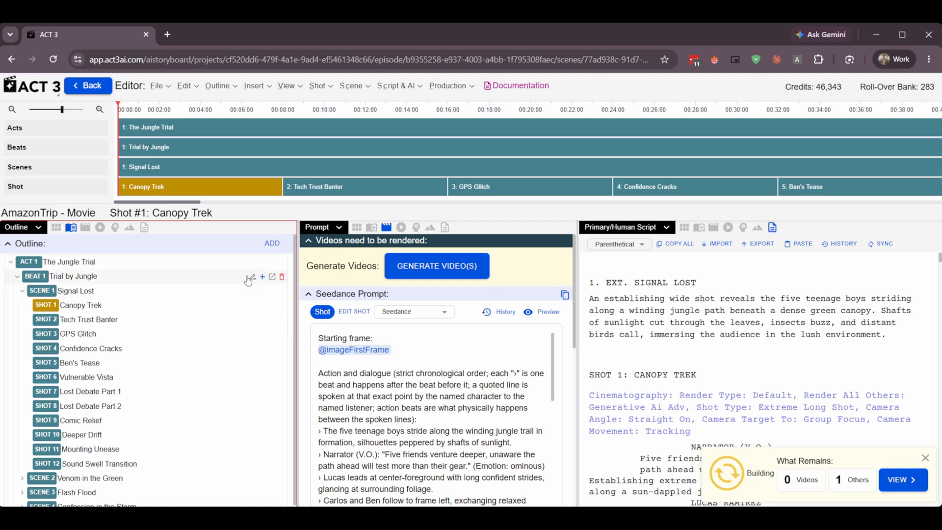
scroll(246, 312, "down", 1)
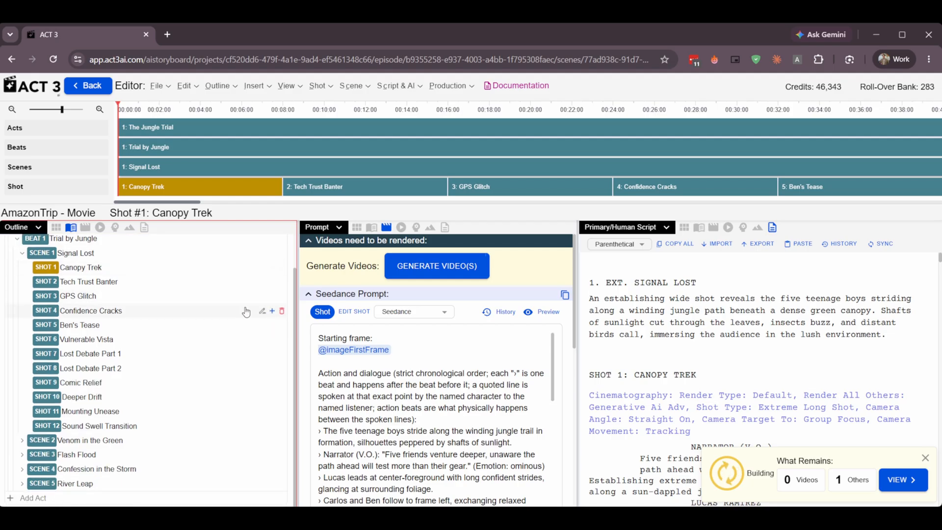
scroll(159, 402, "up", 1)
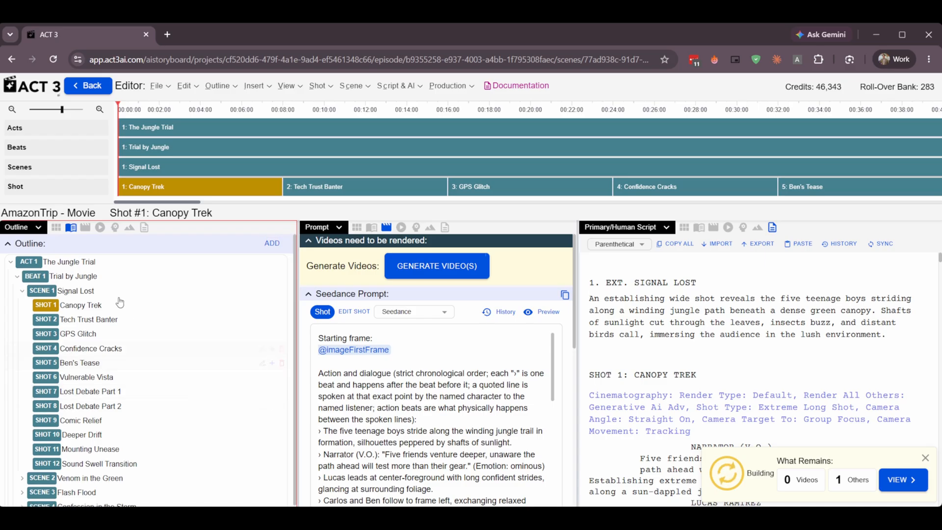